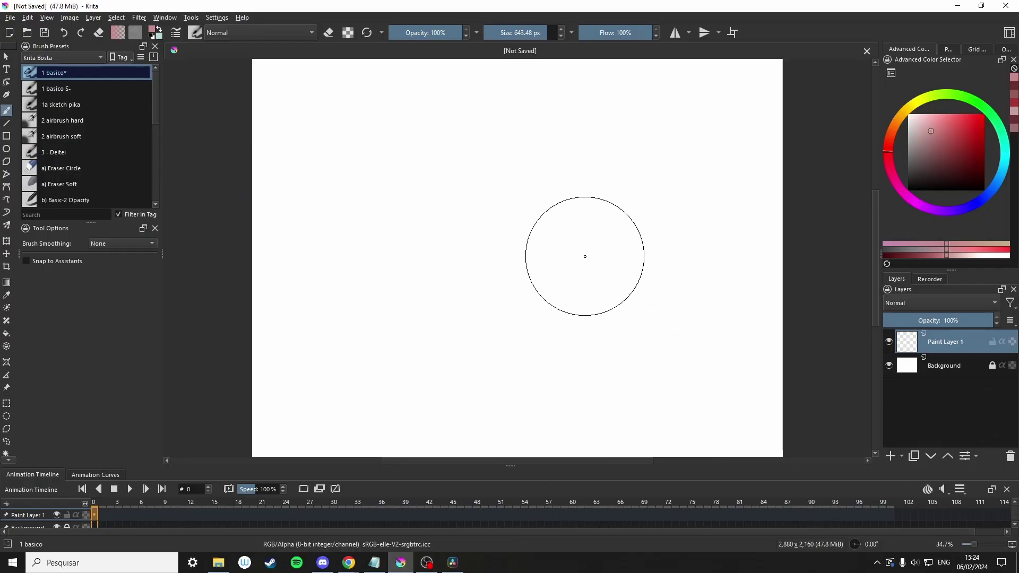
Replace the empty paint layer with a new one and paint a muted red circle about 643 px wide near the canvas centre
click(1010, 456)
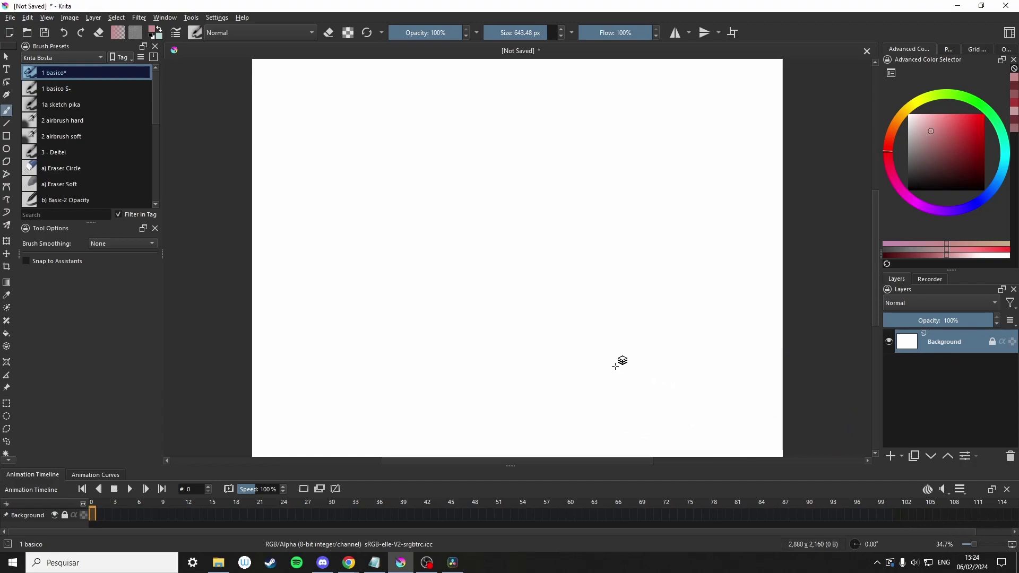
key(Insert)
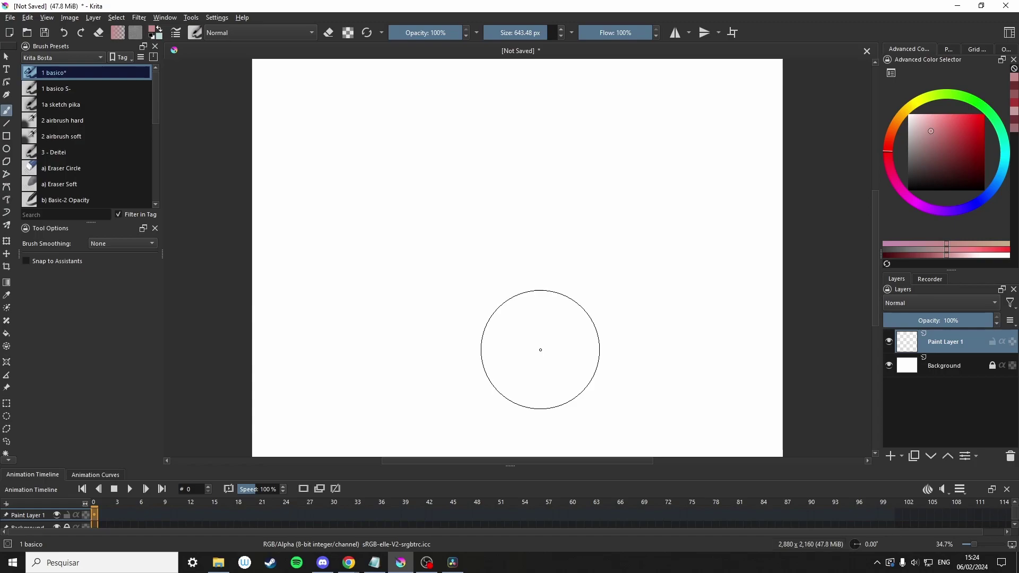
click(938, 146)
click(510, 238)
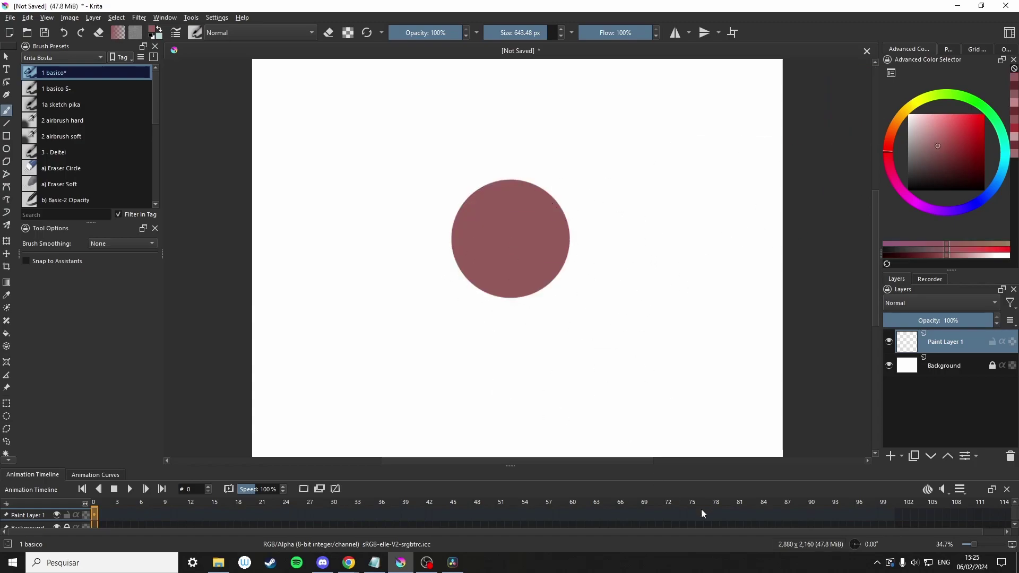
Group the circle's layer, adding an empty paint layer above it inside the group, and lock the alpha of Paint Layer 1
key(ctrl+g)
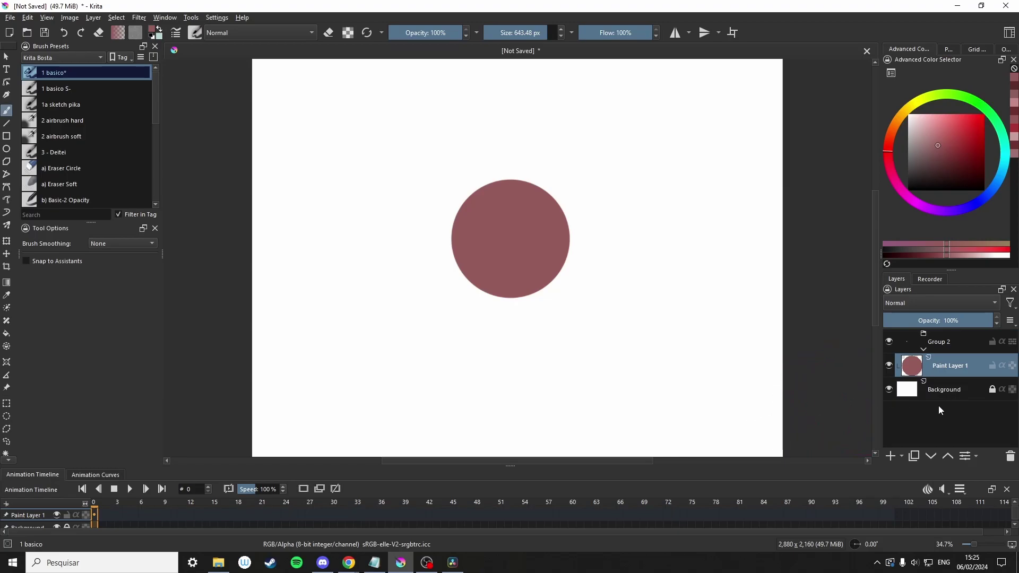
key(Insert)
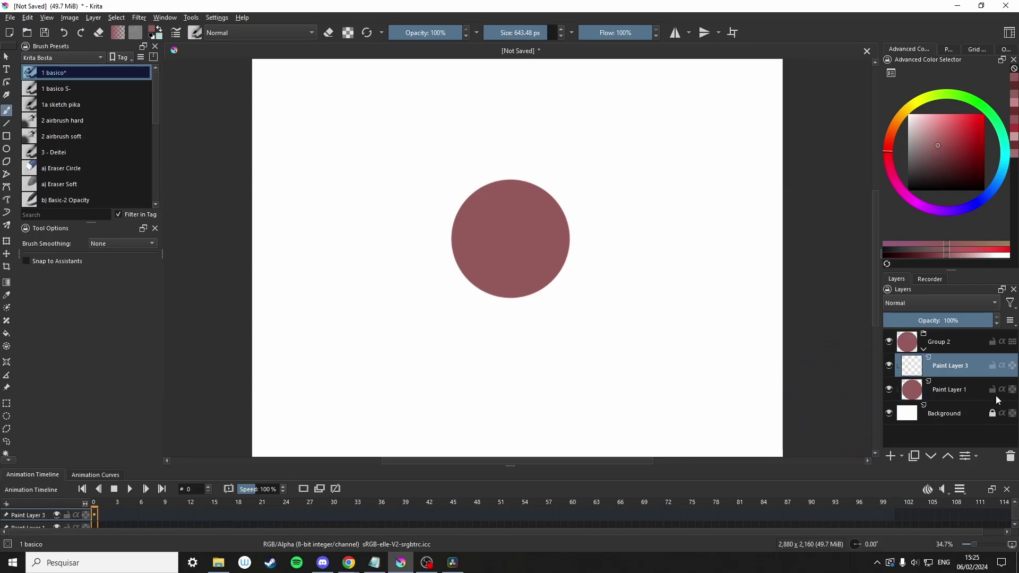
mouse_move(1014, 395)
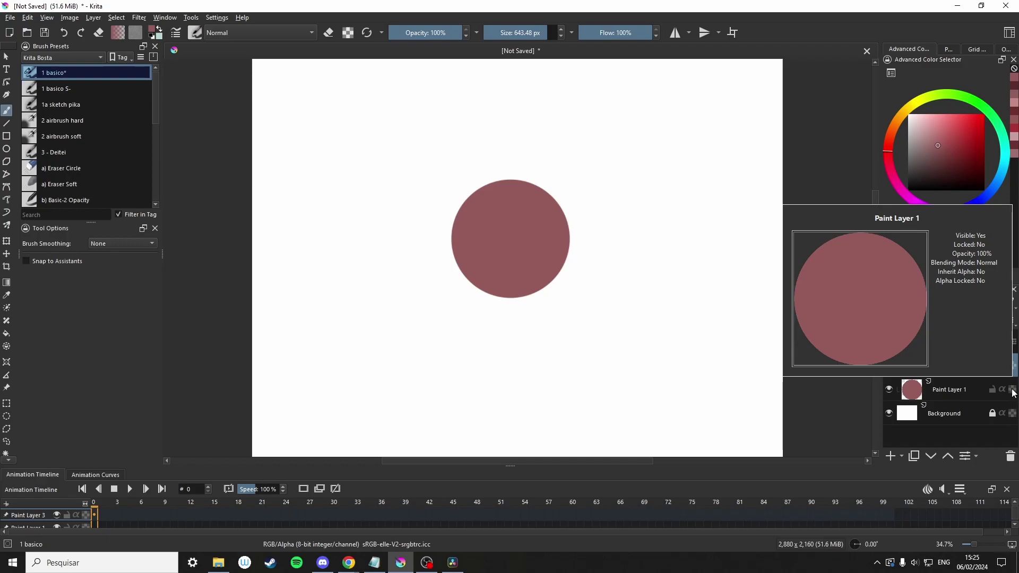
click(1015, 393)
click(964, 393)
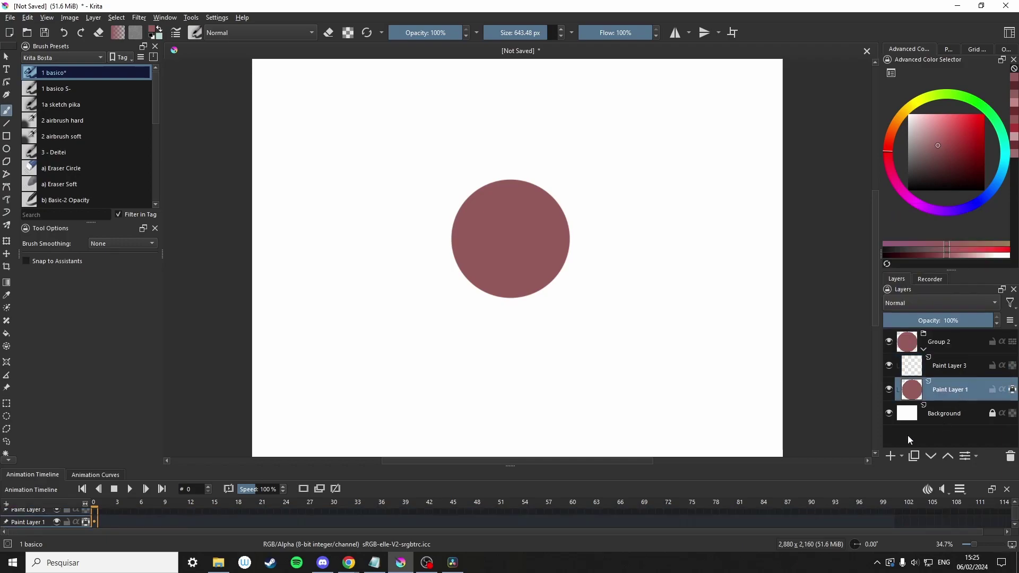
Choose a dark red, try a shadow stroke on the lower right of the alpha-locked circle, and undo the stroke
click(949, 159)
mouse_move(626, 250)
mouse_down()
mouse_move(505, 321)
mouse_move(617, 251)
mouse_move(494, 342)
mouse_move(569, 268)
mouse_move(522, 339)
mouse_move(597, 297)
mouse_up()
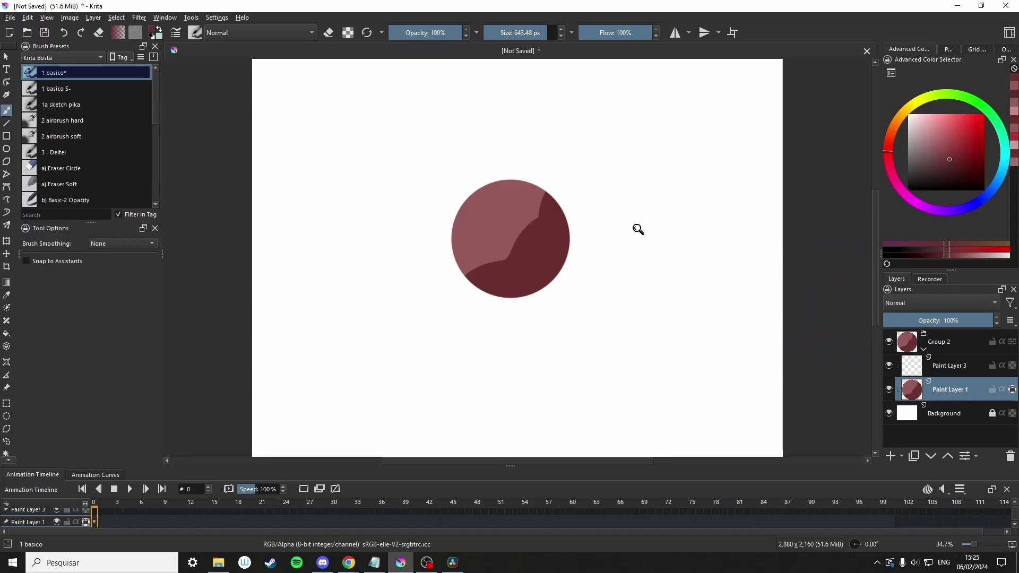
key(ctrl+z)
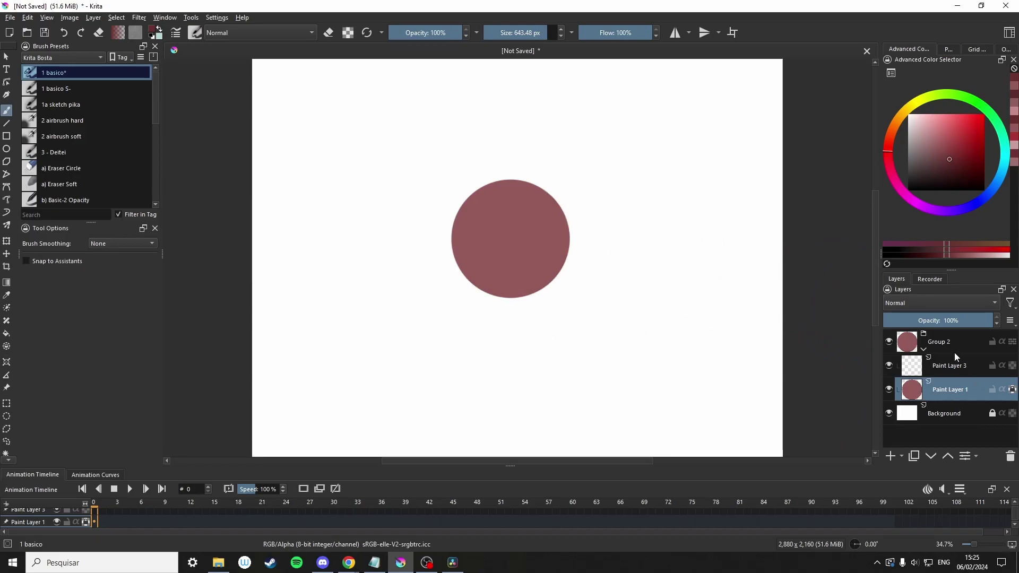
Enable Inherit Alpha on Paint Layer 3 and paint a dark red shadow along the circle's lower-right edge
click(967, 367)
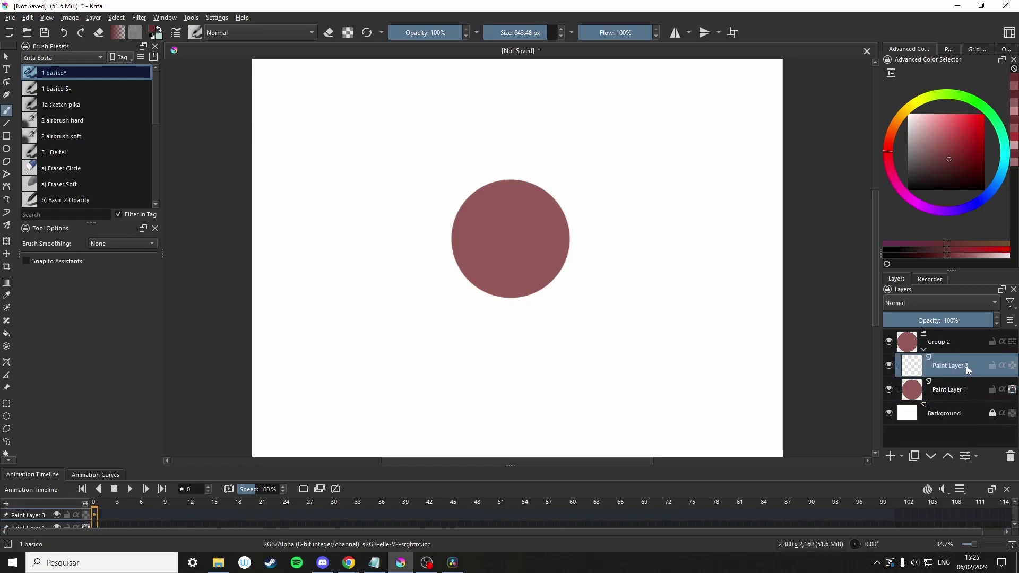
mouse_move(1004, 367)
click(613, 231)
mouse_move(620, 252)
mouse_down()
mouse_move(577, 307)
mouse_move(469, 331)
mouse_move(553, 321)
mouse_move(596, 269)
mouse_up()
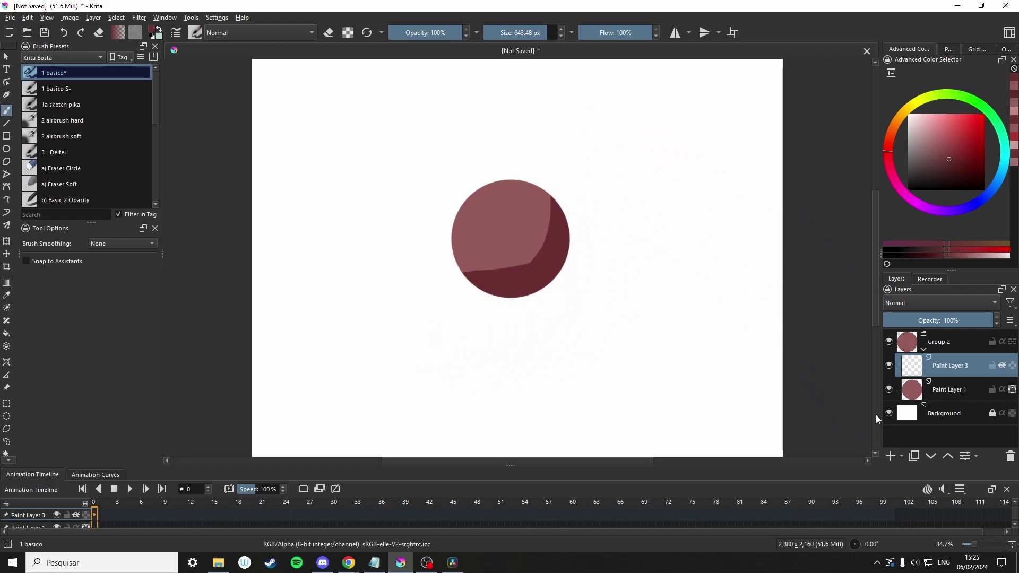
Add a paint layer above the shadow and paint a light pink highlight on the circle's upper left with Inherit Alpha enabled
key(Insert)
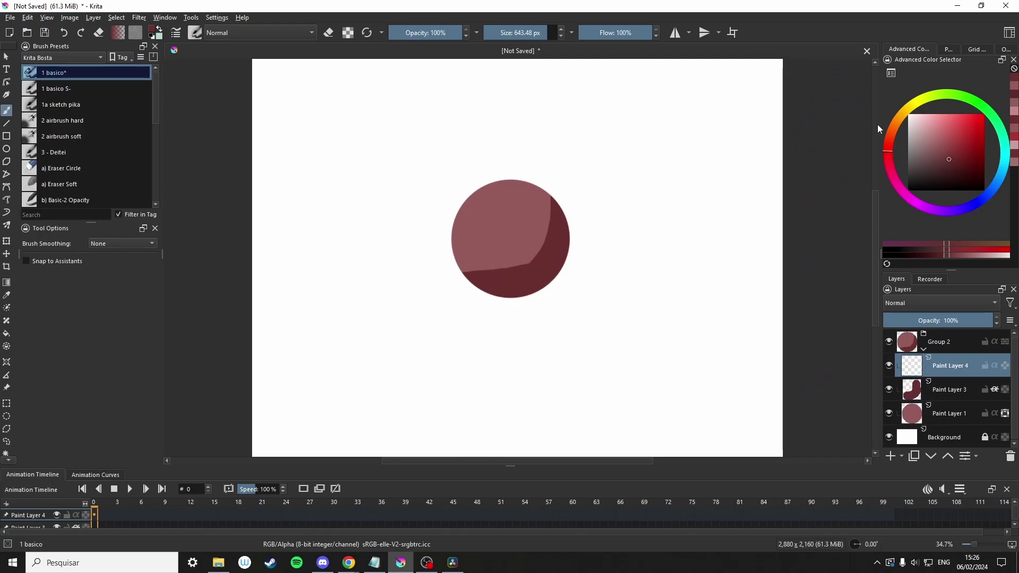
drag(926, 132, 921, 125)
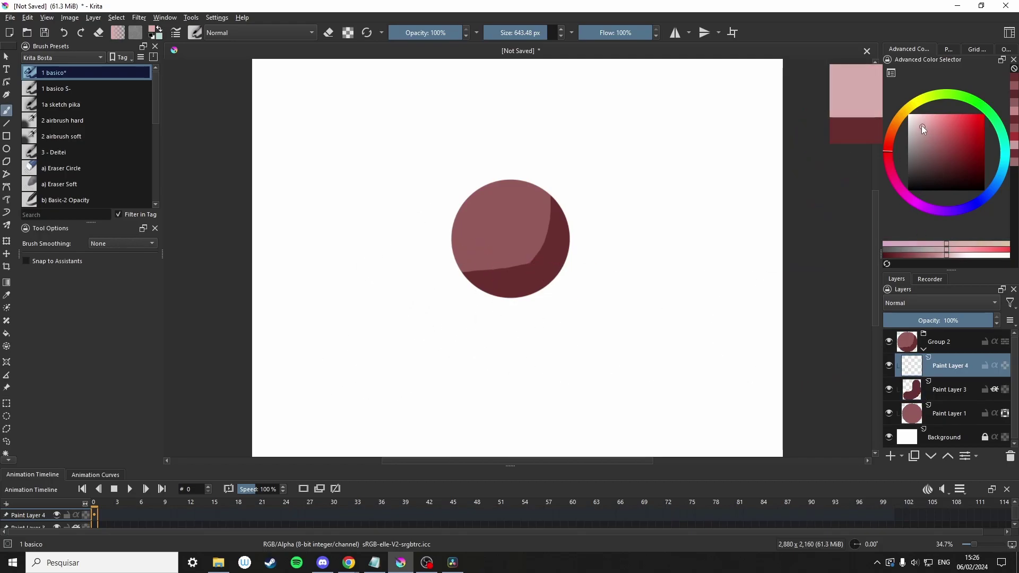
click(396, 230)
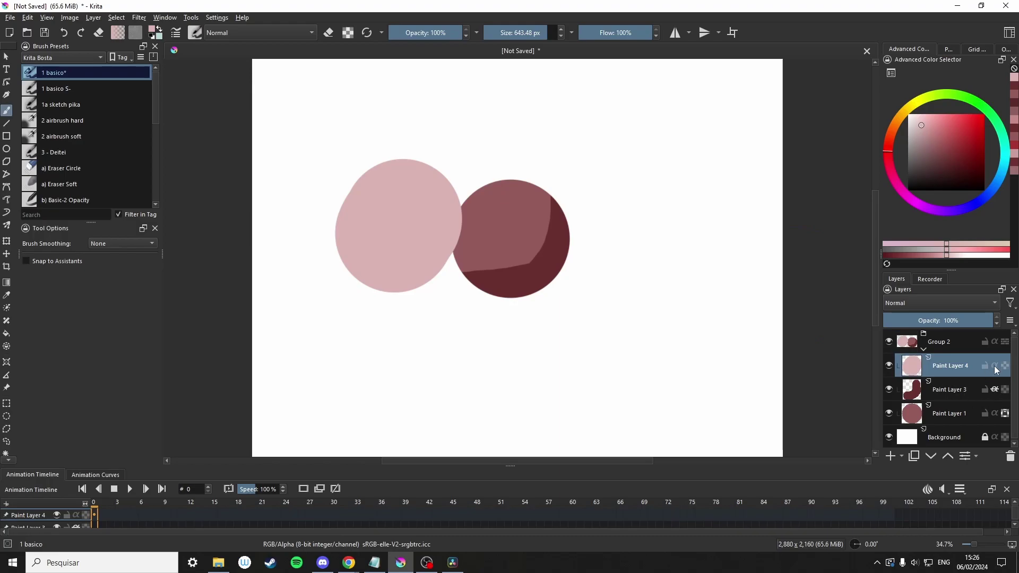
key(ctrl+z)
mouse_move(414, 218)
mouse_down()
mouse_move(430, 184)
mouse_move(488, 154)
mouse_up()
click(995, 365)
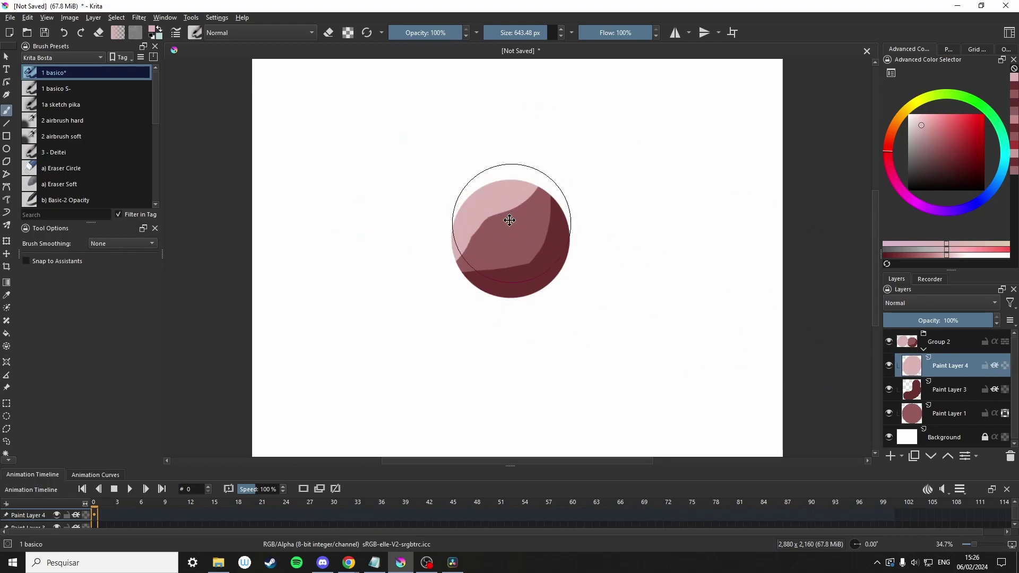
Move the highlight layer up and to the left to X 533 px, Y 99 px, and return to the brush
key(t)
drag(506, 205, 501, 195)
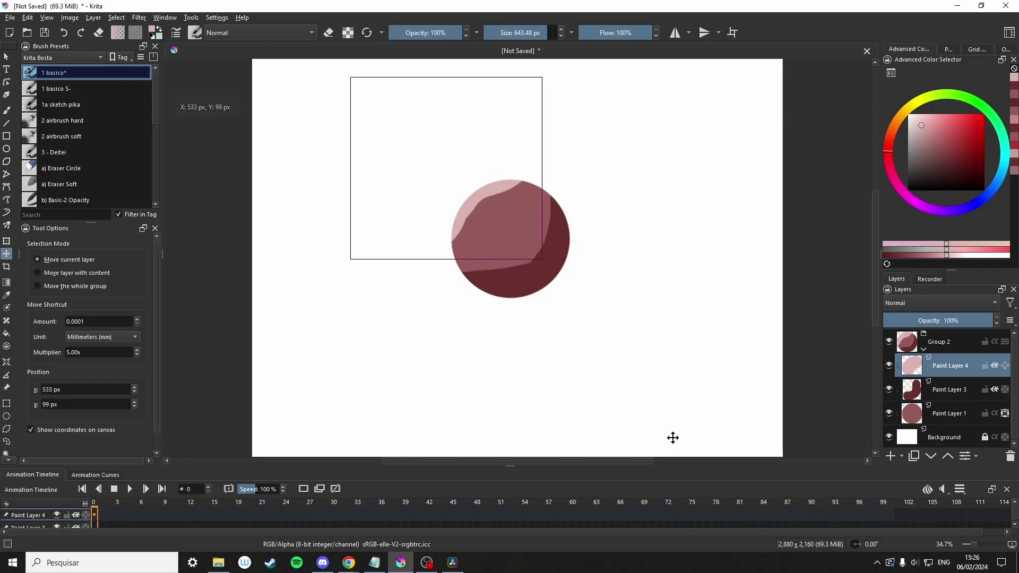
key(b)
drag(677, 355, 659, 334)
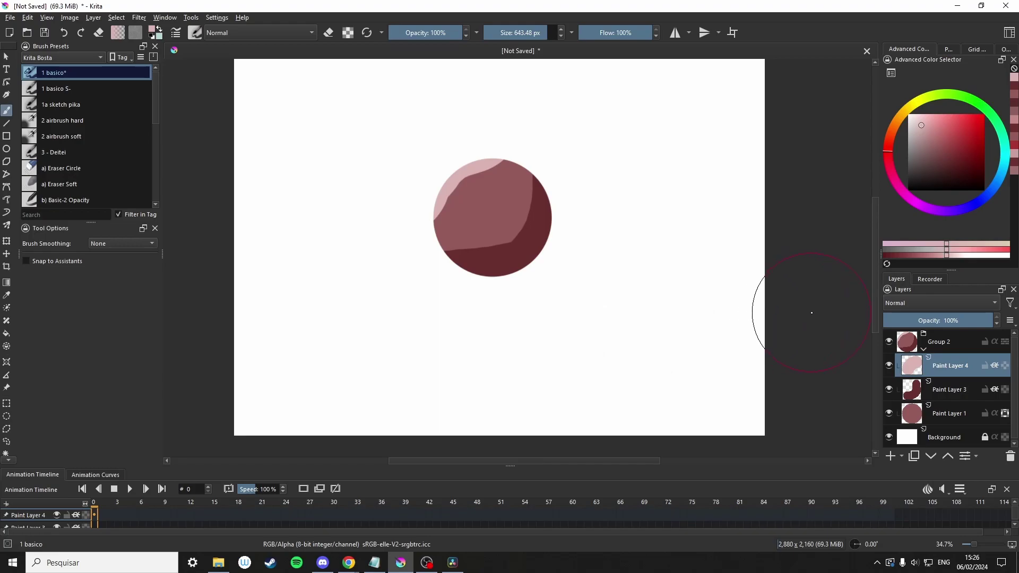
Turn off Inherit Alpha on Paint Layer 4 and Paint Layer 3, and unlock the alpha of Paint Layer 1
click(995, 366)
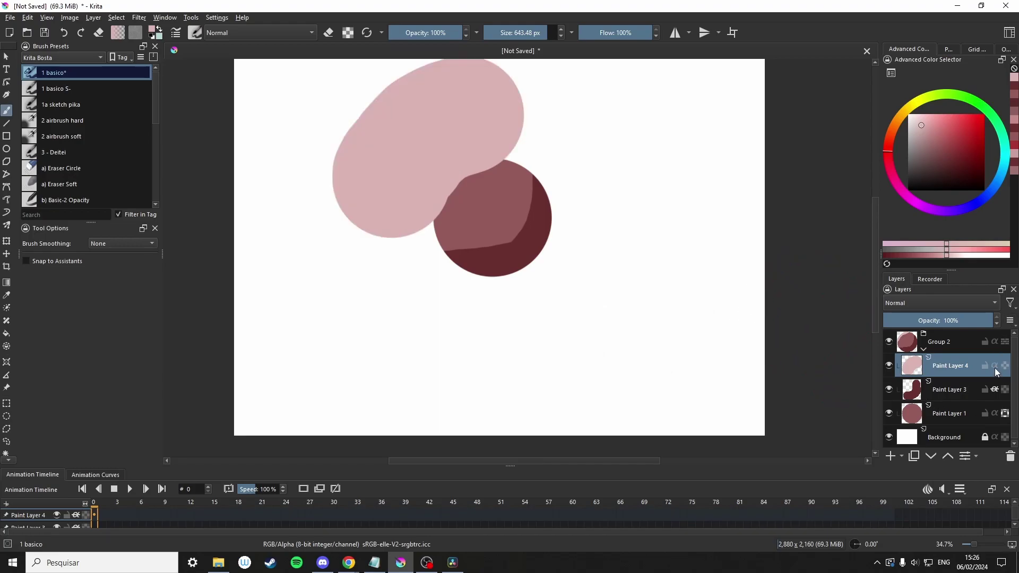
click(996, 390)
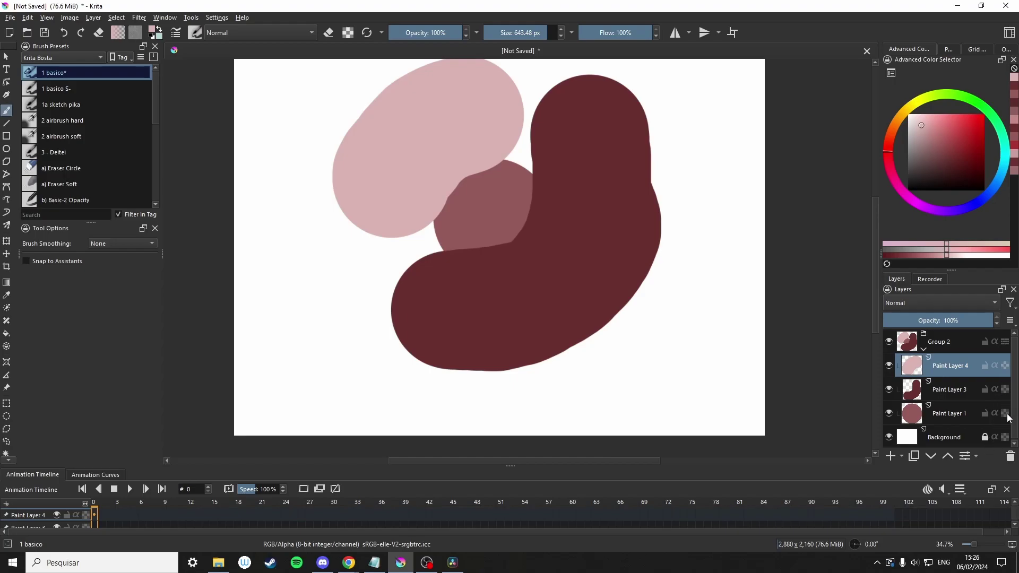
mouse_move(1008, 418)
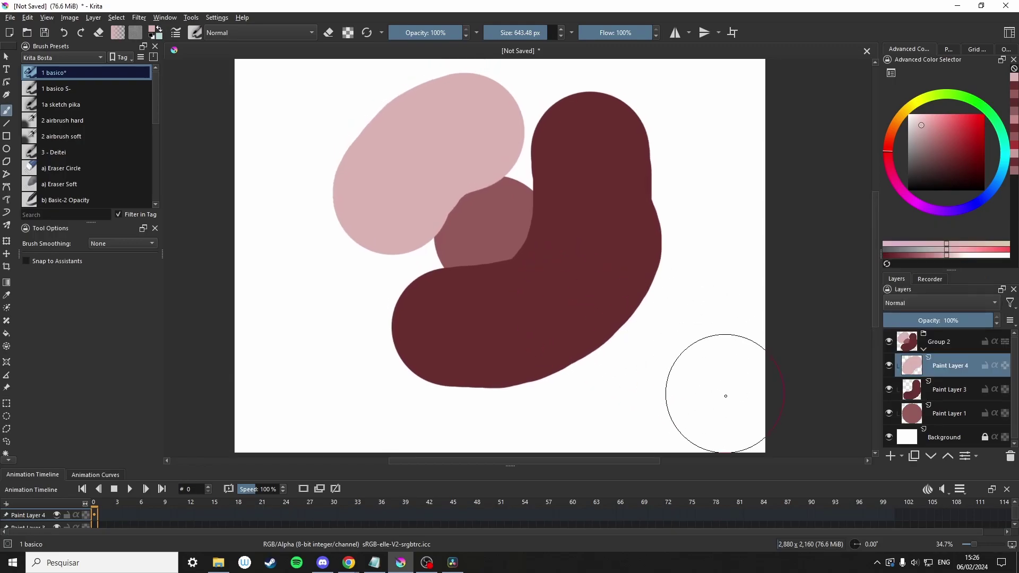
Hide the background, shadow and highlight layers, leaving only the base circle shown
click(889, 438)
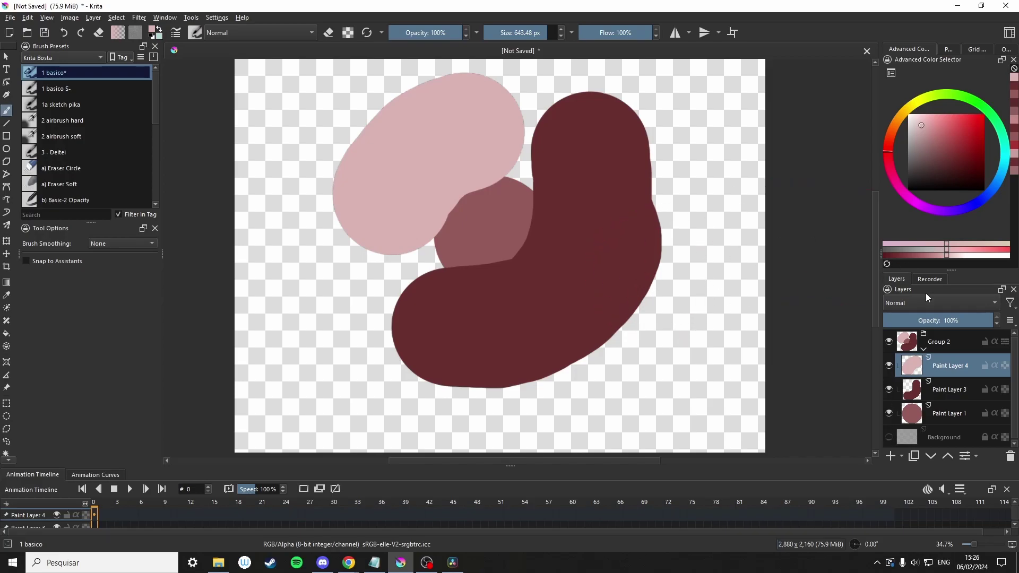
click(889, 389)
click(889, 365)
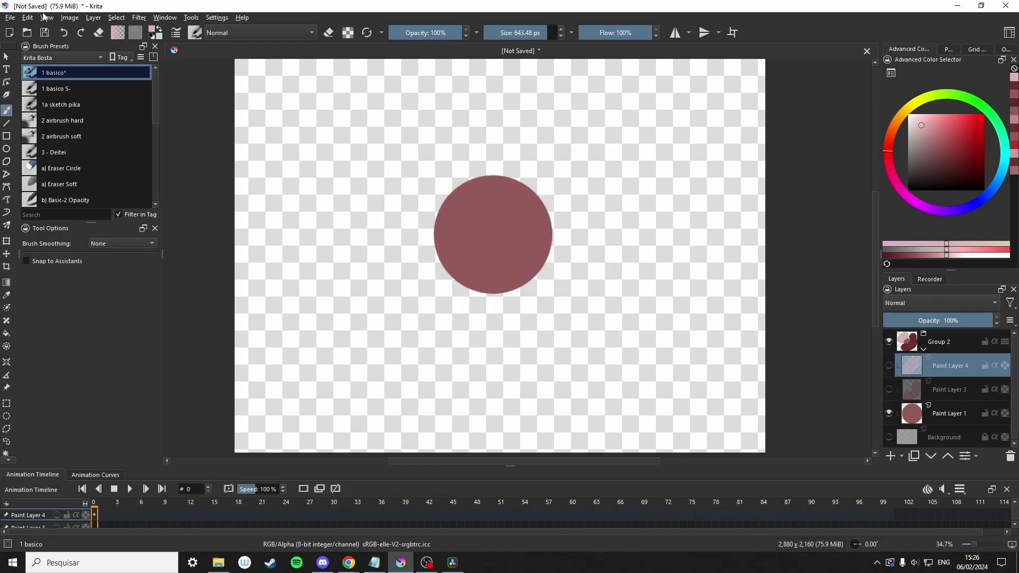
Export the base circle as a PNG named base, storing the alpha channel
click(9, 17)
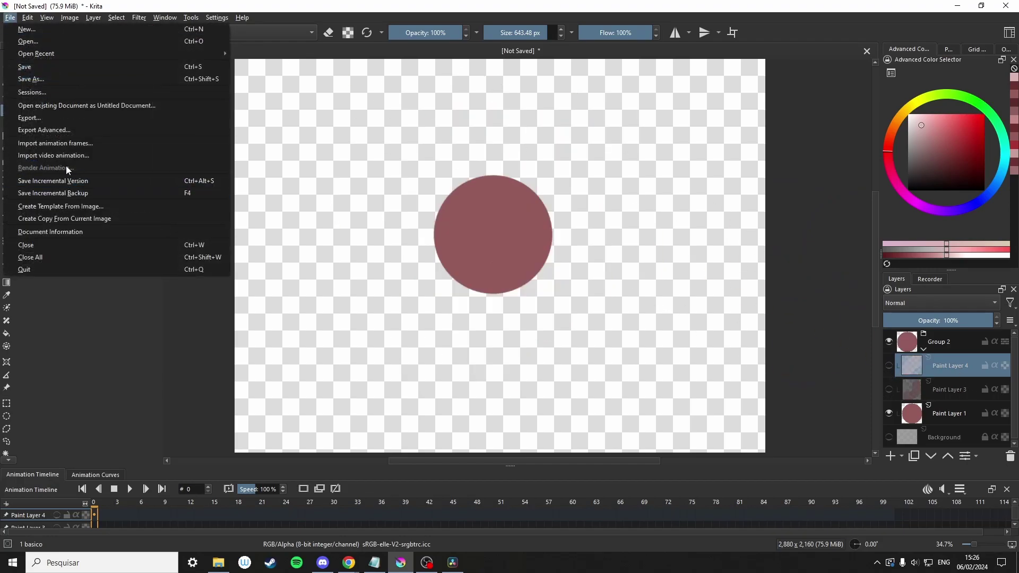
click(41, 118)
click(100, 253)
key(ctrl+BackSpace)
text(base)
key(Return)
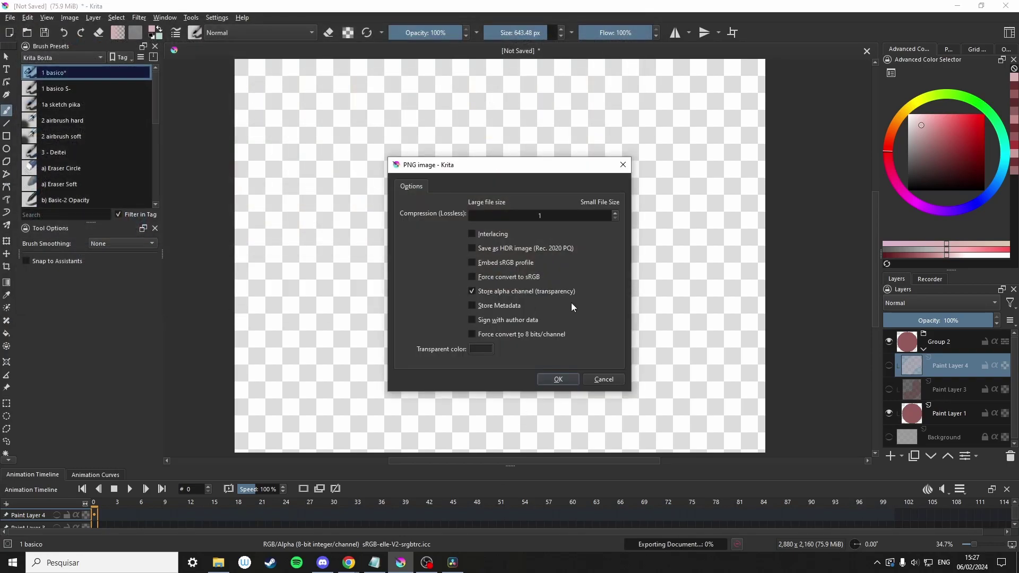
click(575, 379)
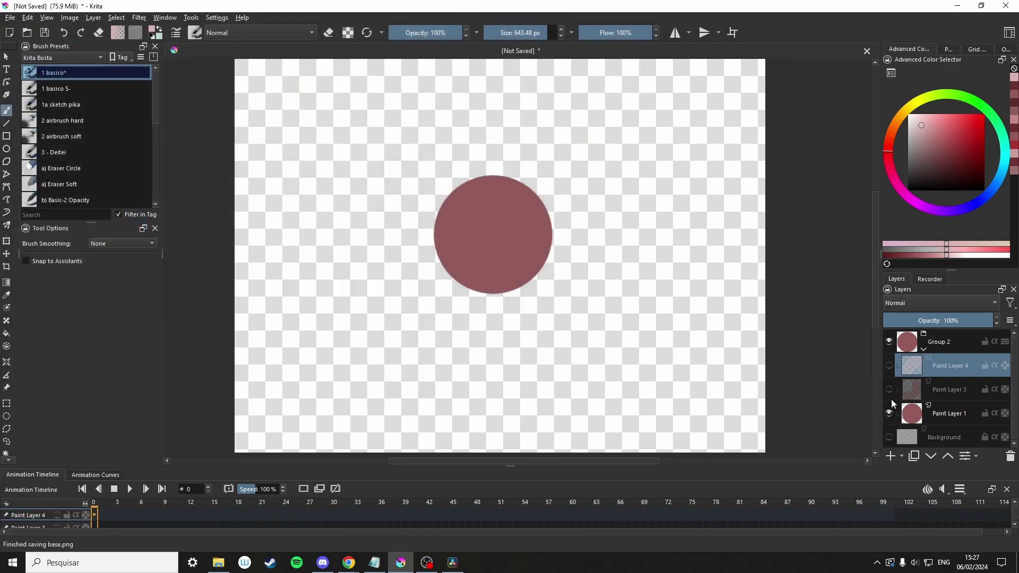
Show only the shadow on Paint Layer 3 and export it as a PNG named sombra
click(889, 413)
click(889, 389)
click(10, 17)
click(39, 124)
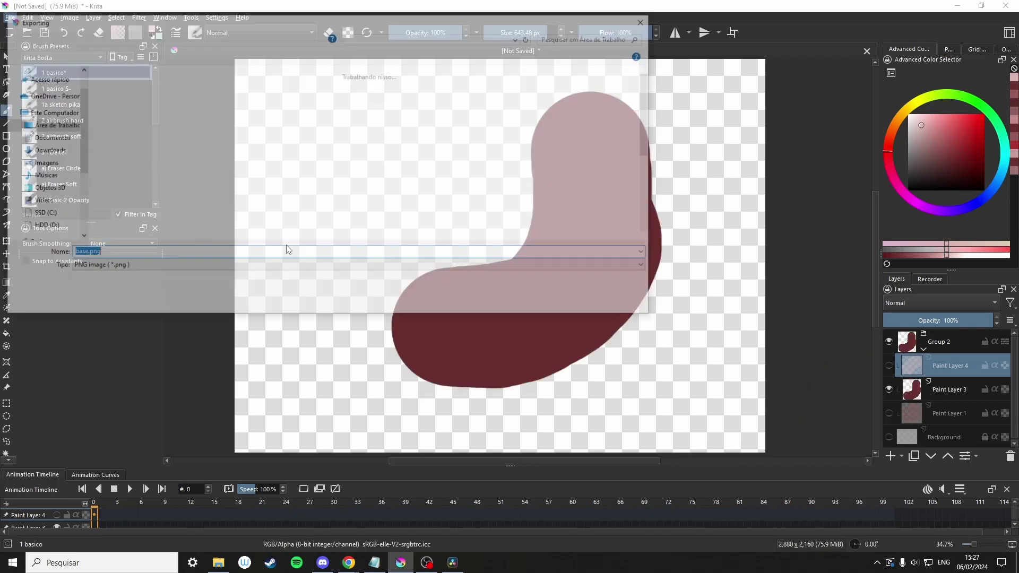
text(sombra)
key(Return)
click(550, 381)
Show only the highlight on Paint Layer 4 and export it as a PNG named luz
click(889, 390)
click(889, 365)
click(10, 18)
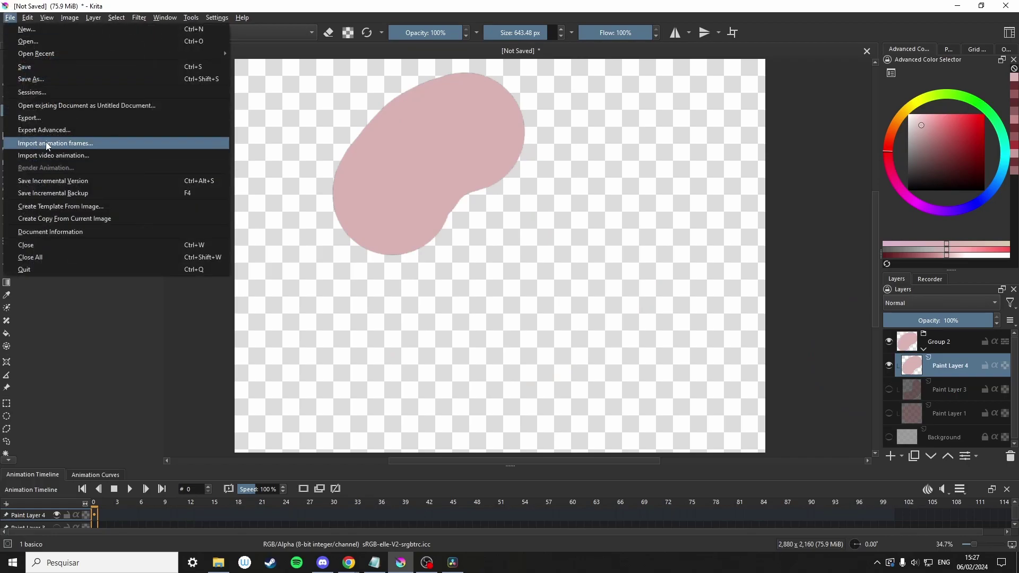
click(39, 122)
click(88, 253)
key(BackSpace)
key(BackSpace)
key(BackSpace)
key(BackSpace)
text(luz)
key(Return)
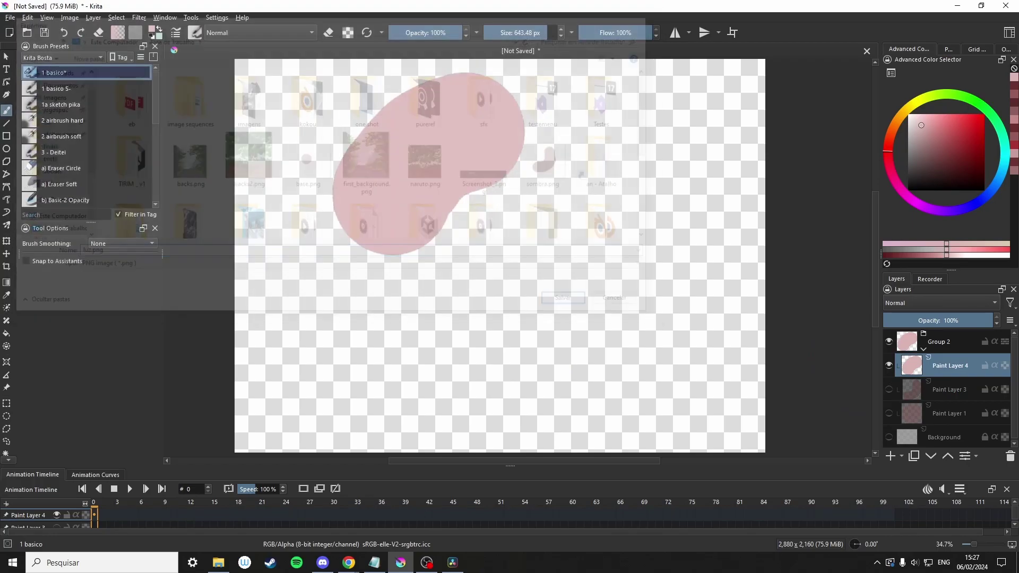
click(553, 381)
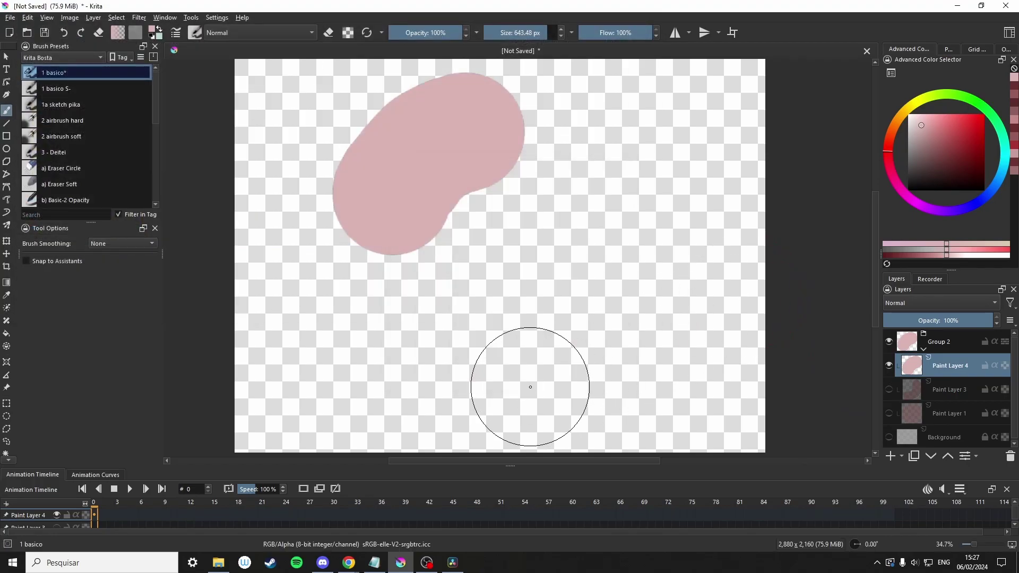
Open base.png from the desktop in the image viewer and look through the exported base, sombra and luz images
key(super+d)
drag(91, 214, 2, 3)
click(91, 40)
double_click(20, 21)
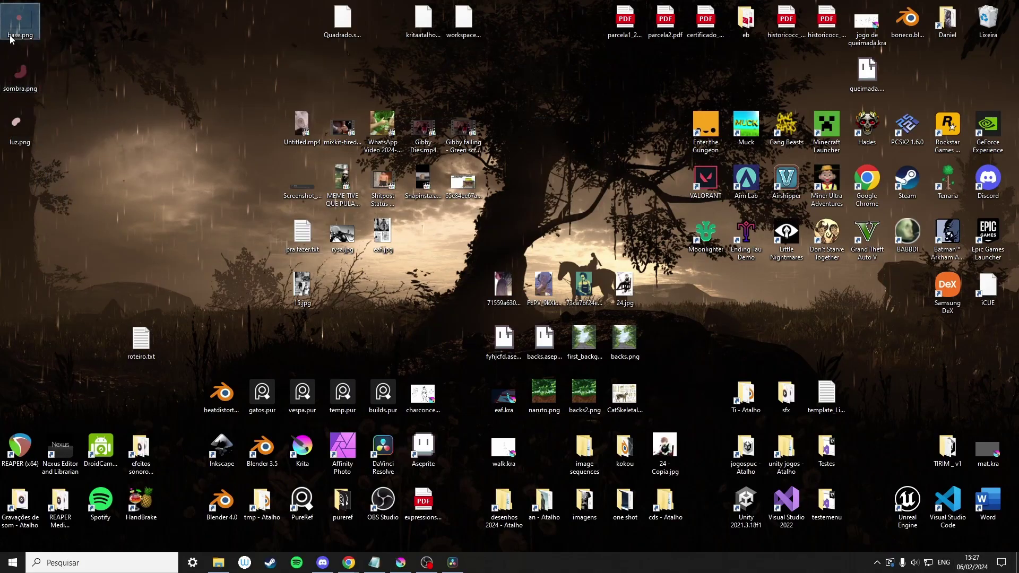
key(Right)
key(Right)
key(Right)
key(Right)
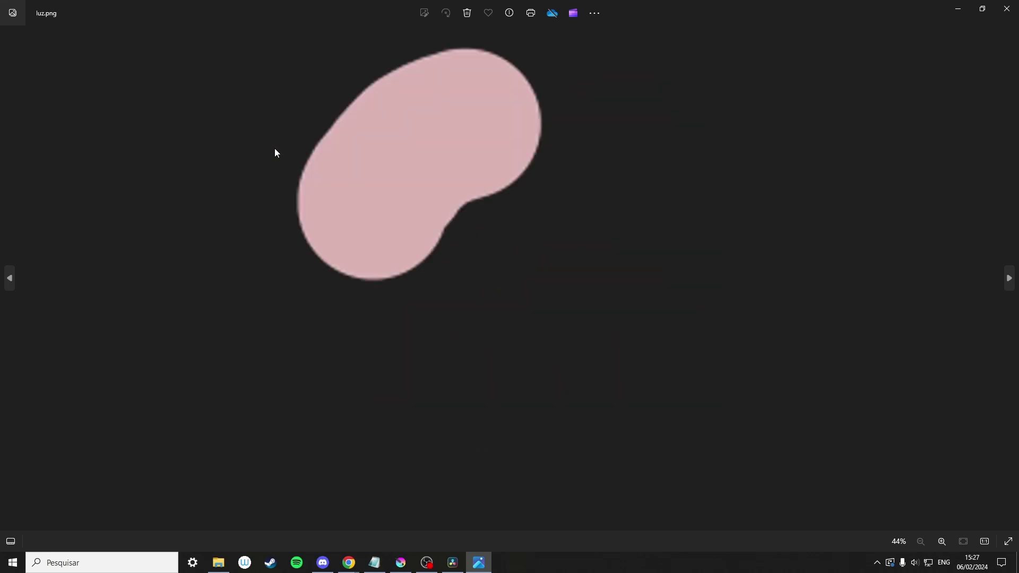
key(Right)
key(Right)
key(Right)
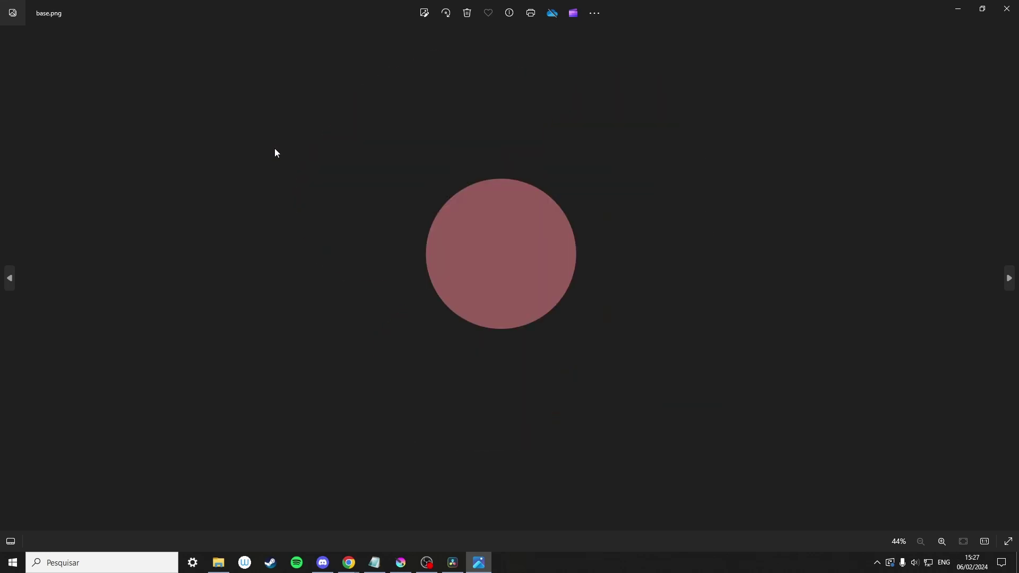
Minimize the image viewer, switch to DaVinci Resolve and open the Untitled Project
click(958, 12)
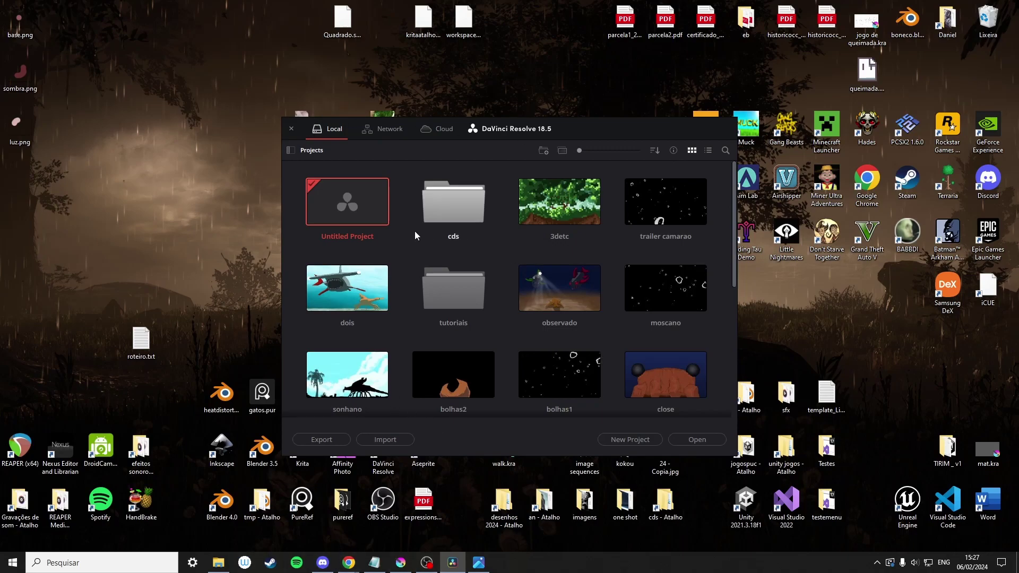
double_click(342, 189)
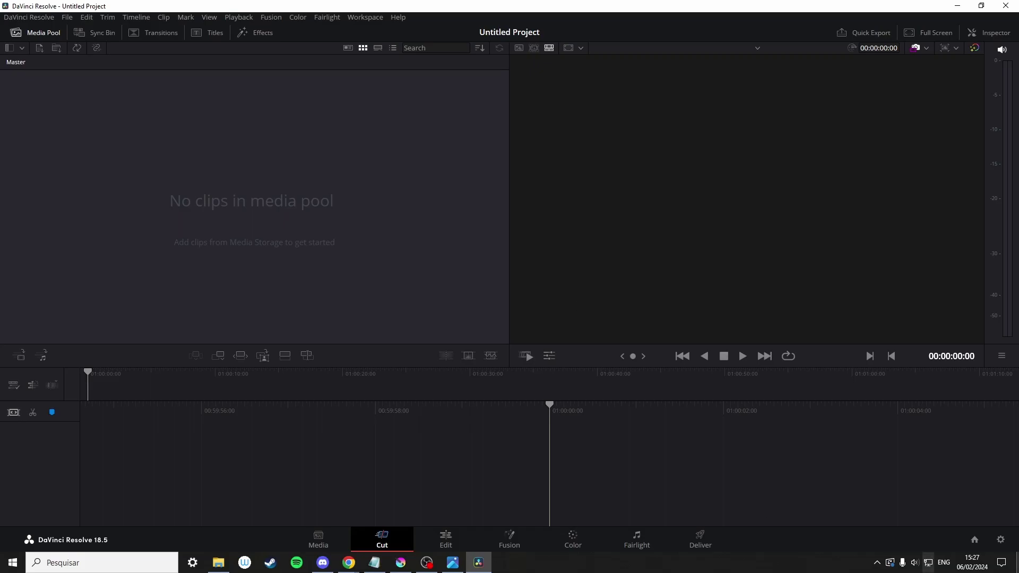
Import base.png, luz.png and sombra.png from the desktop into the media pool
click(1018, 563)
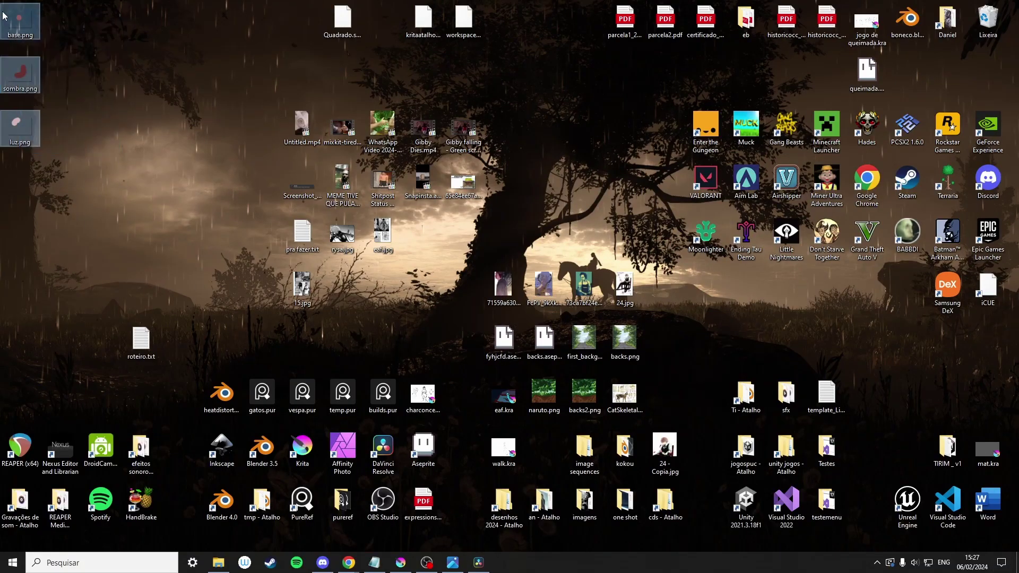
click(479, 564)
drag(479, 570, 248, 181)
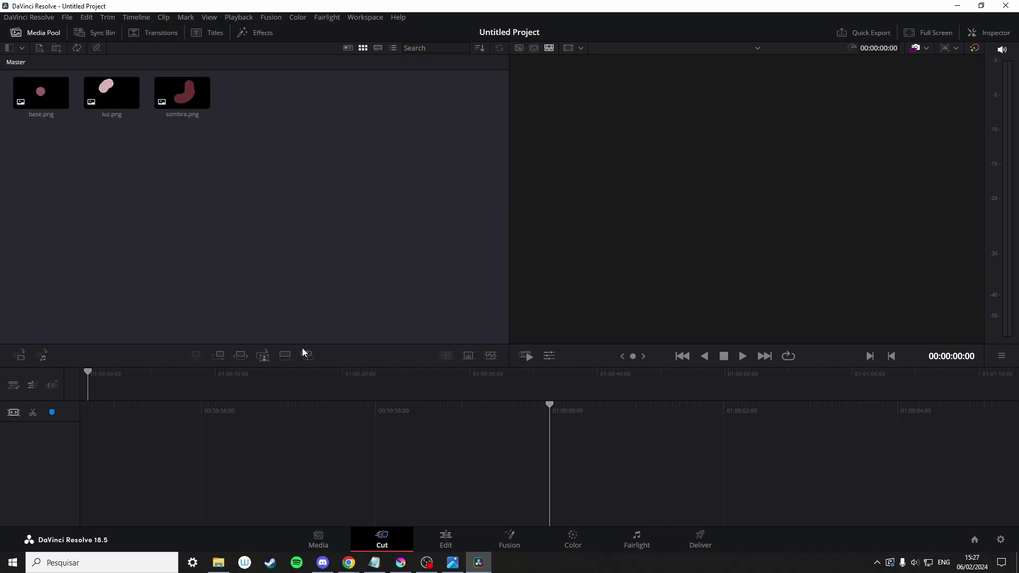
On the Edit page, place base.png at the start of Video 1 in a new timeline and sombra.png above it on Video 2
key(shift+4)
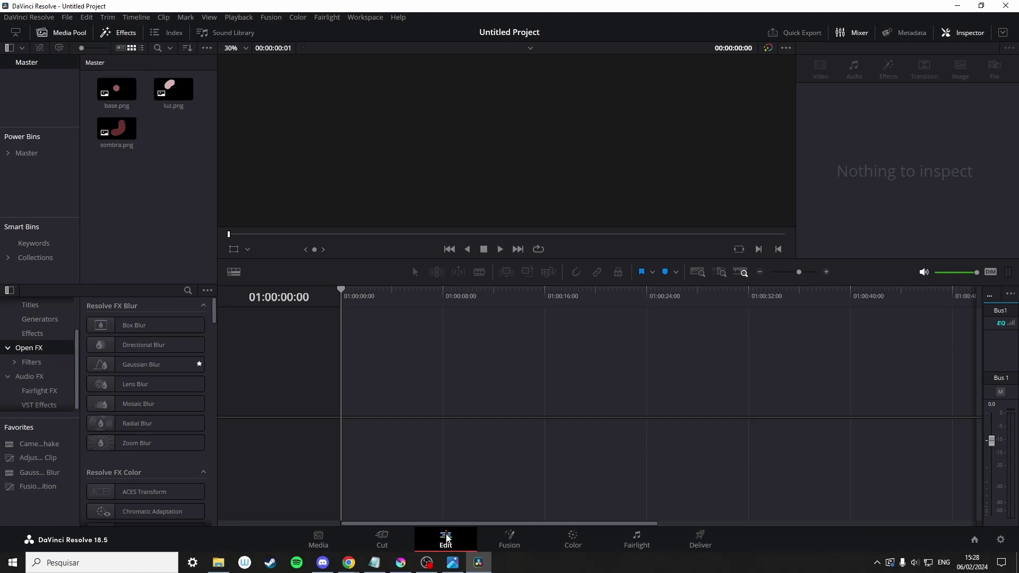
drag(116, 90, 351, 406)
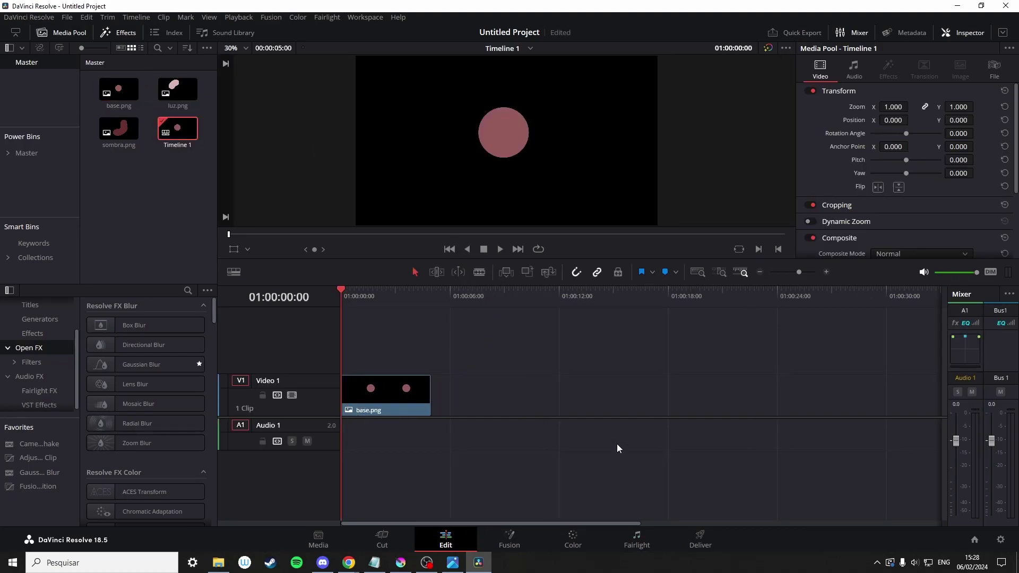
drag(119, 137, 357, 345)
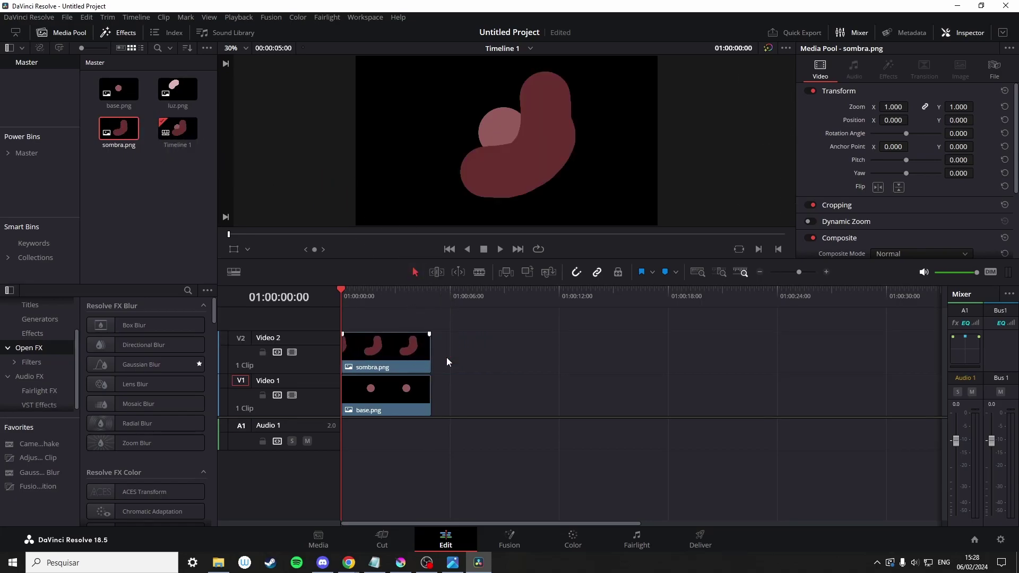
key(ctrl+s)
Move the sombra.png clip up to Video 3 and place a copy of the base.png clip on Video 2, aligned to the timeline start
scroll(870, 175, down, 3)
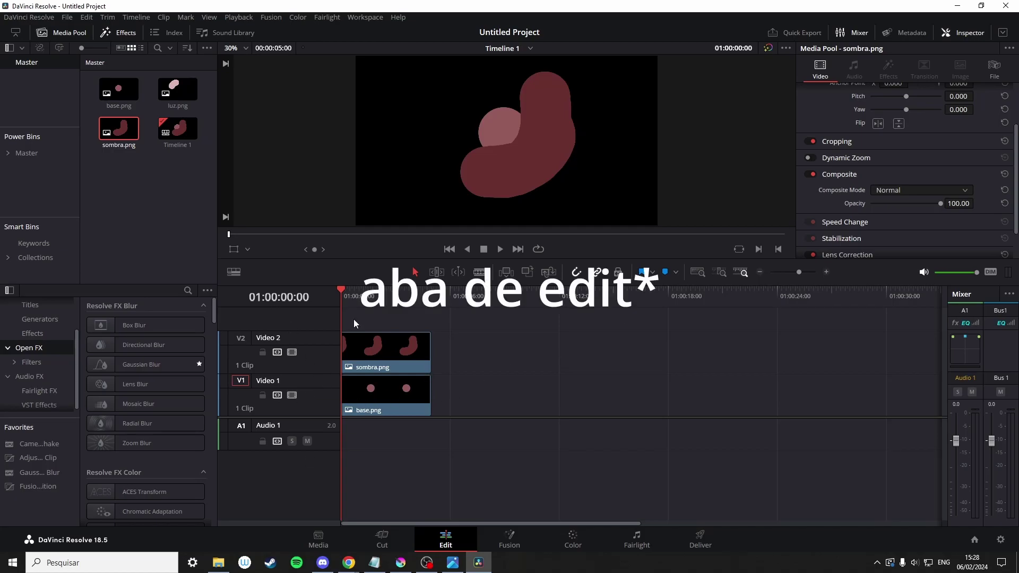
click(406, 364)
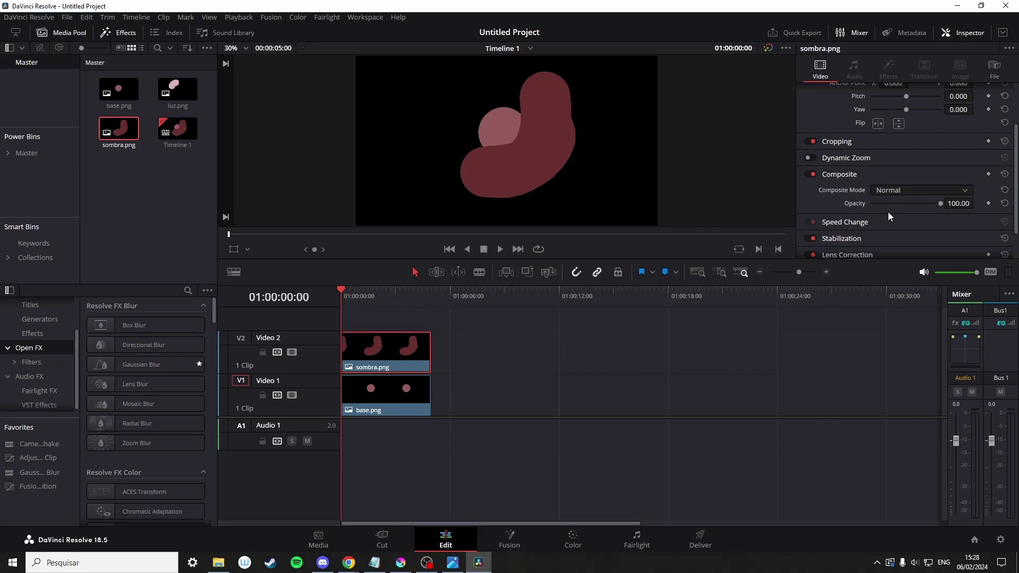
drag(399, 356, 394, 323)
click(410, 395)
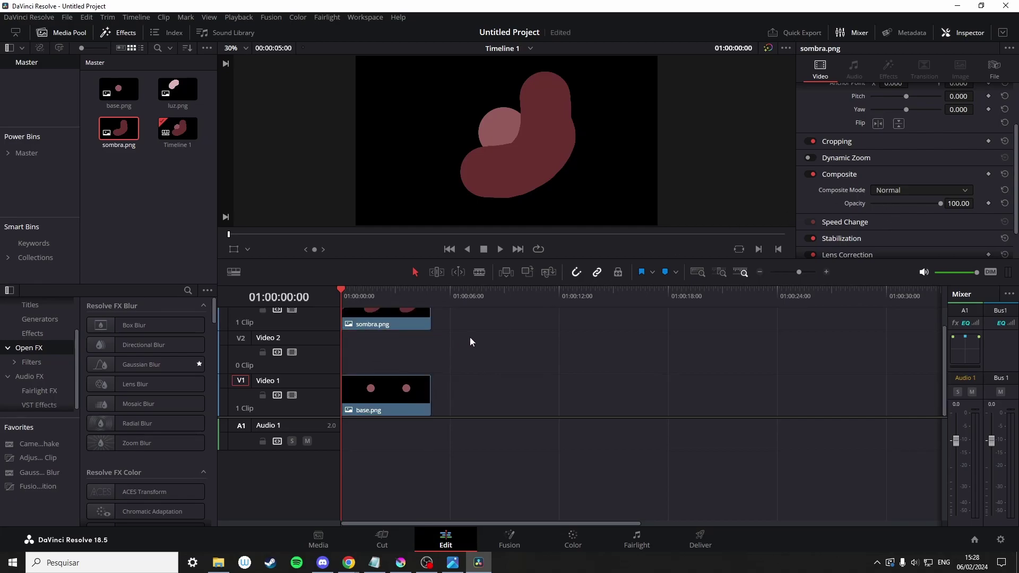
click(469, 328)
key(ctrl+v)
drag(489, 387, 364, 363)
click(384, 395)
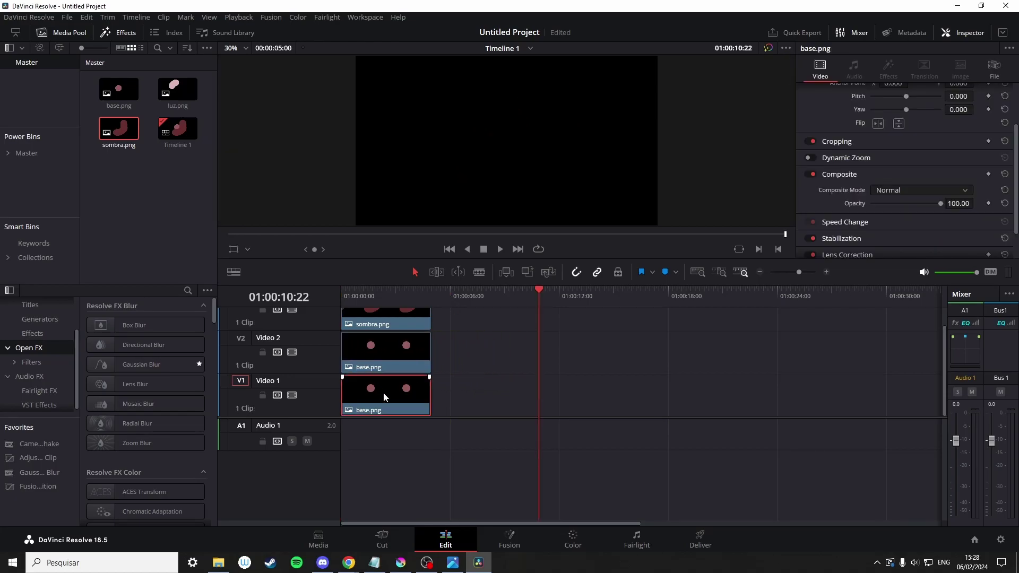
Park the playhead within the clips and set the composite mode of the base.png clip on Video 2 to Alpha
click(385, 297)
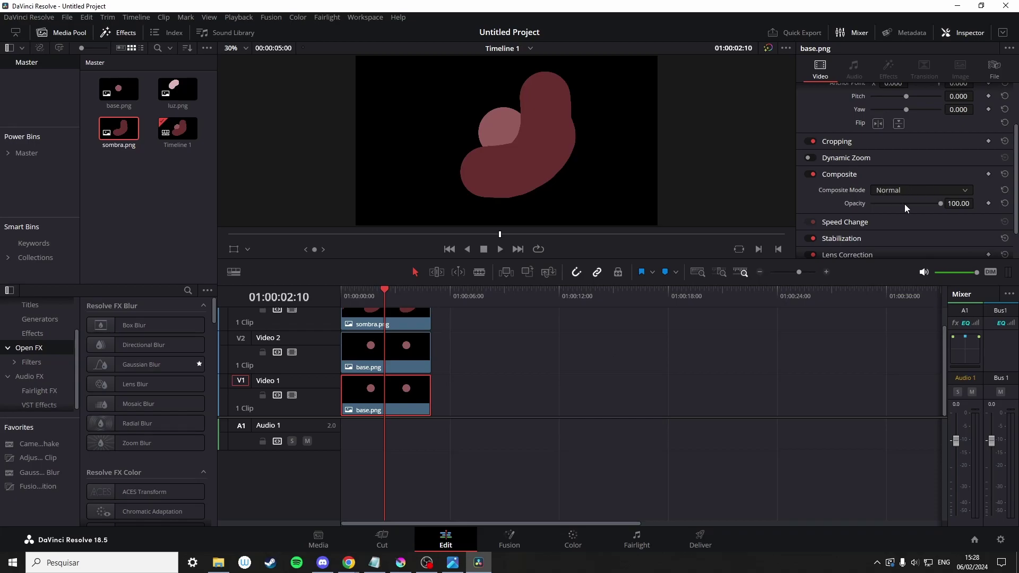
click(423, 360)
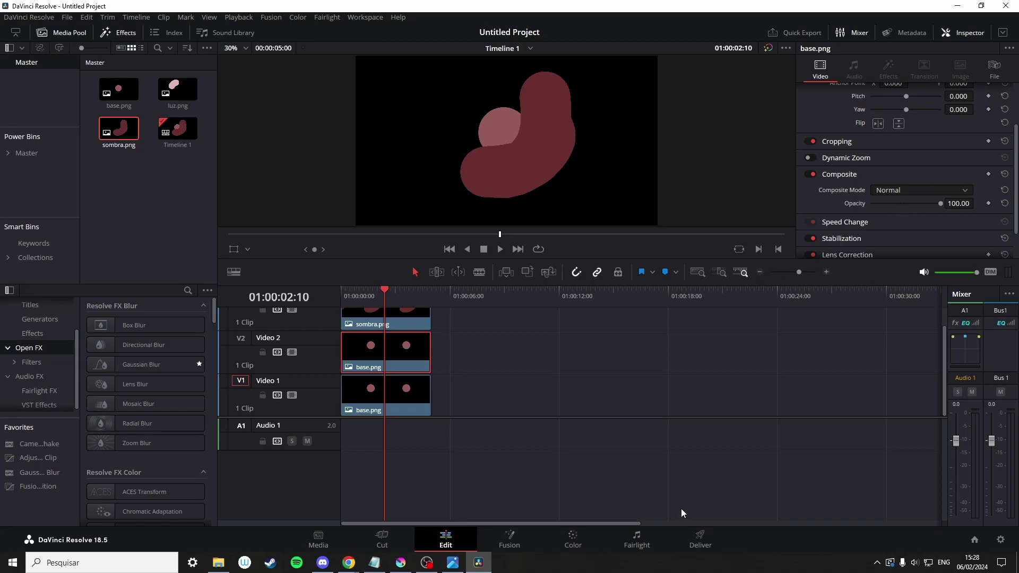
scroll(423, 359, up, 1)
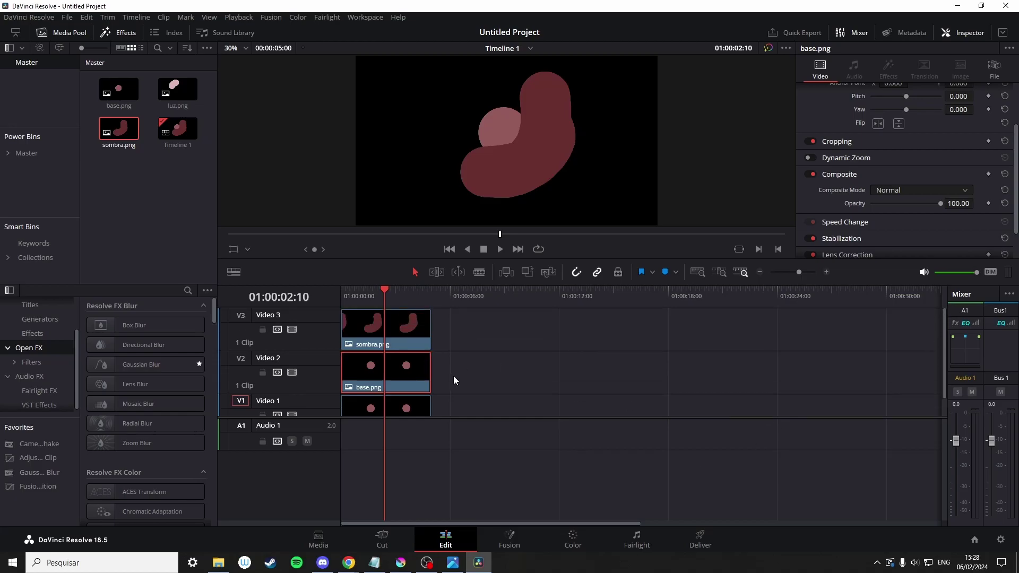
click(908, 189)
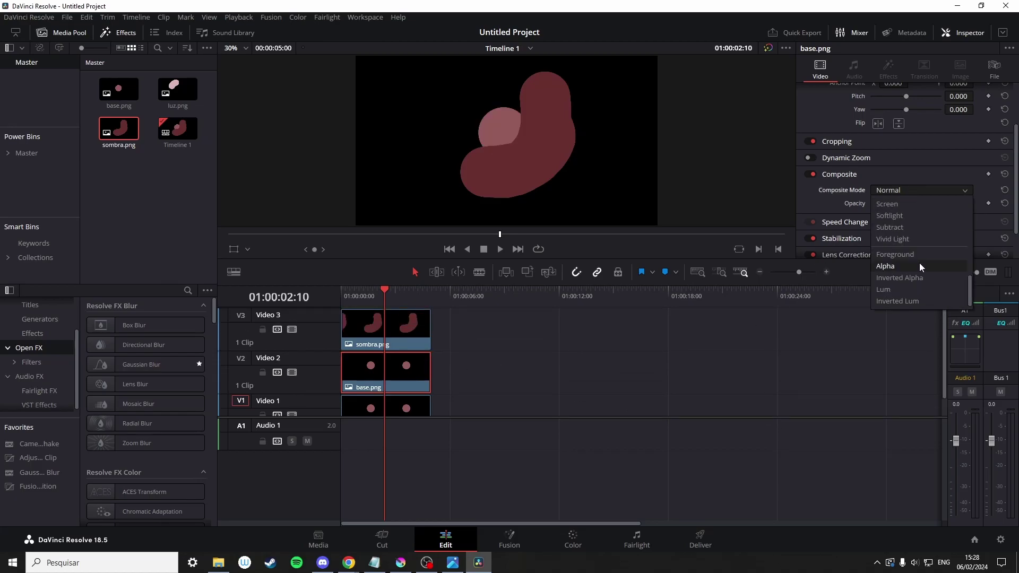
click(912, 265)
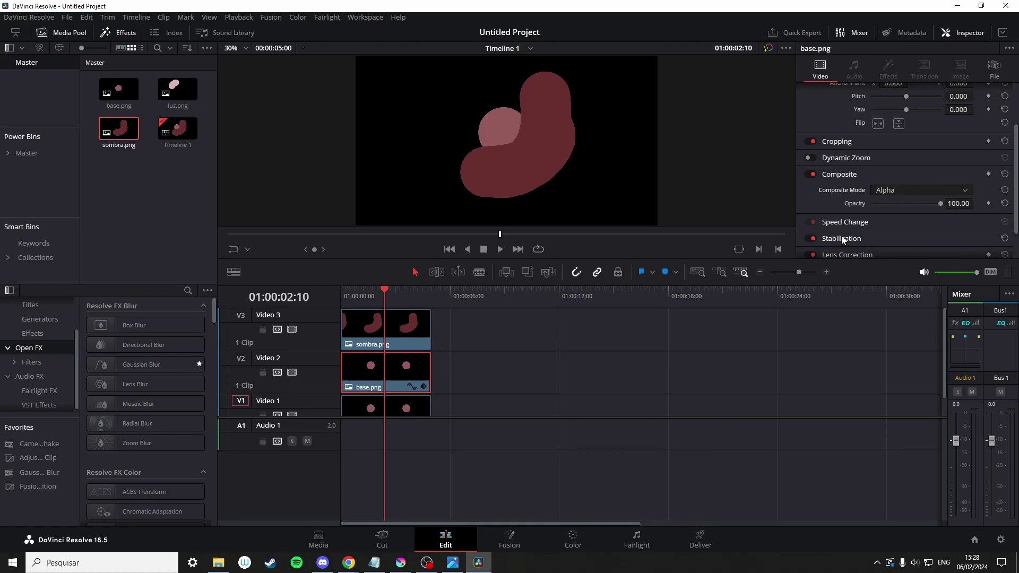
Set the composite mode of the sombra.png clip on Video 3 to Foreground
click(406, 327)
click(914, 190)
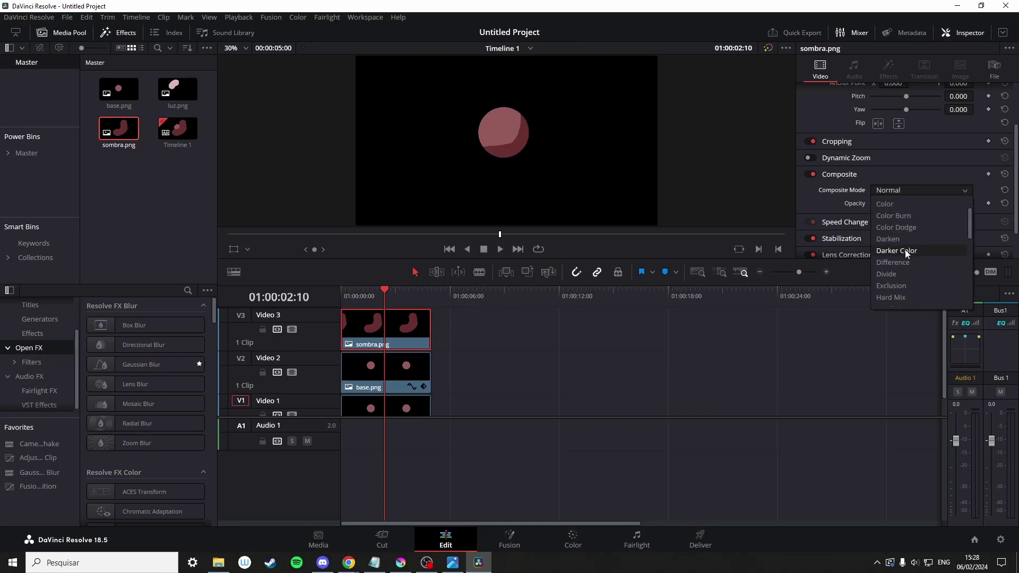
scroll(916, 281, down, 3)
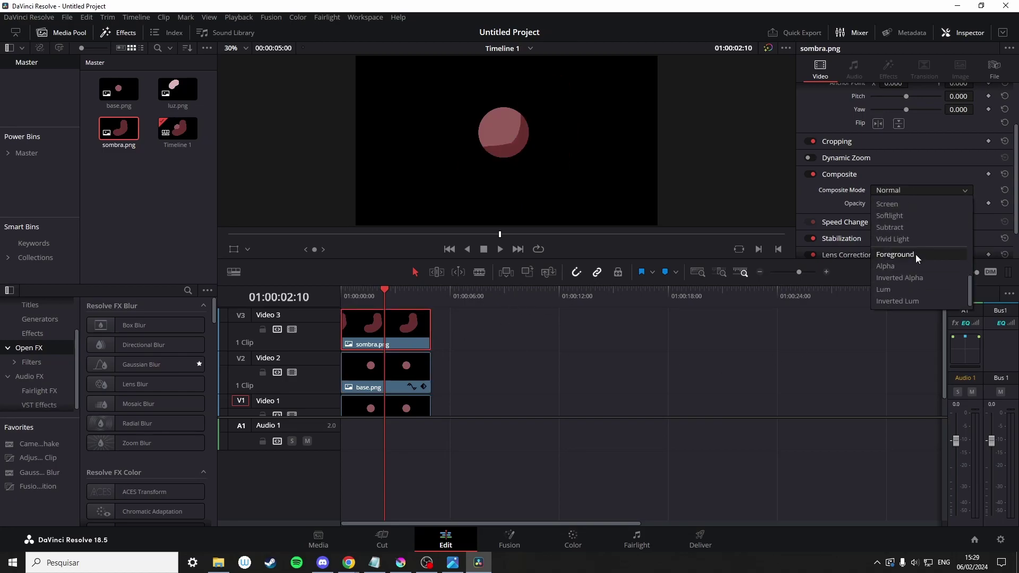
click(916, 254)
Switch to Krita, show Paint Layers 3 and 1, hide Paint Layer 4 and turn on alpha inheritance for Paint Layer 3
click(401, 563)
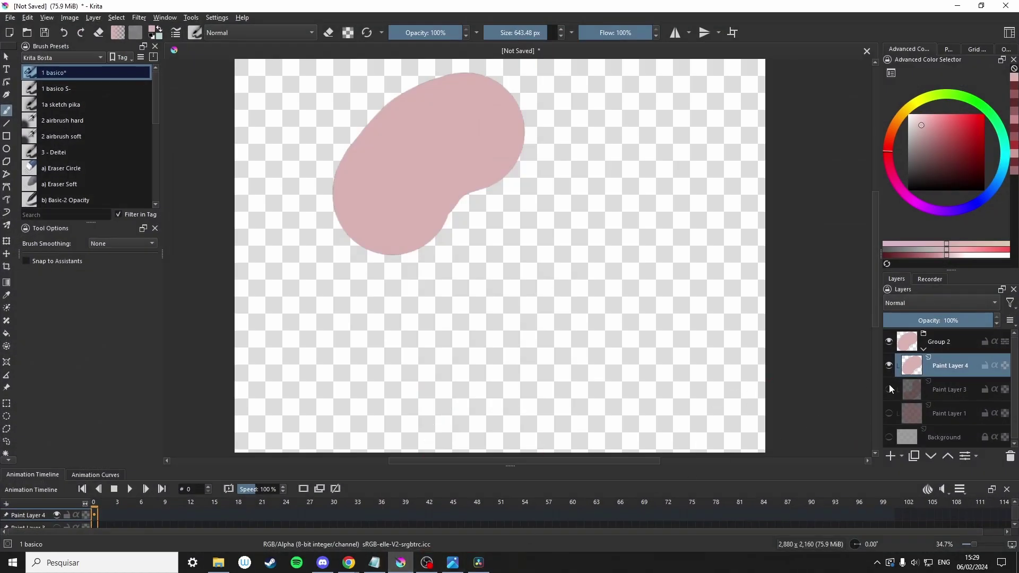
click(889, 389)
click(889, 413)
click(889, 365)
click(994, 389)
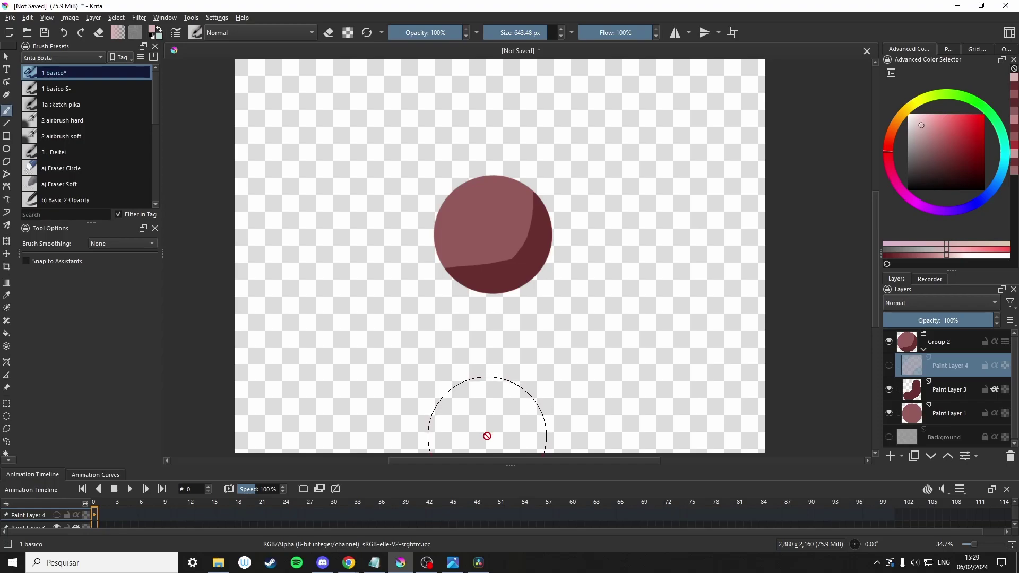
Back in DaVinci Resolve, place luz.png at the start of Video 4 and set its composite mode to Foreground
click(429, 563)
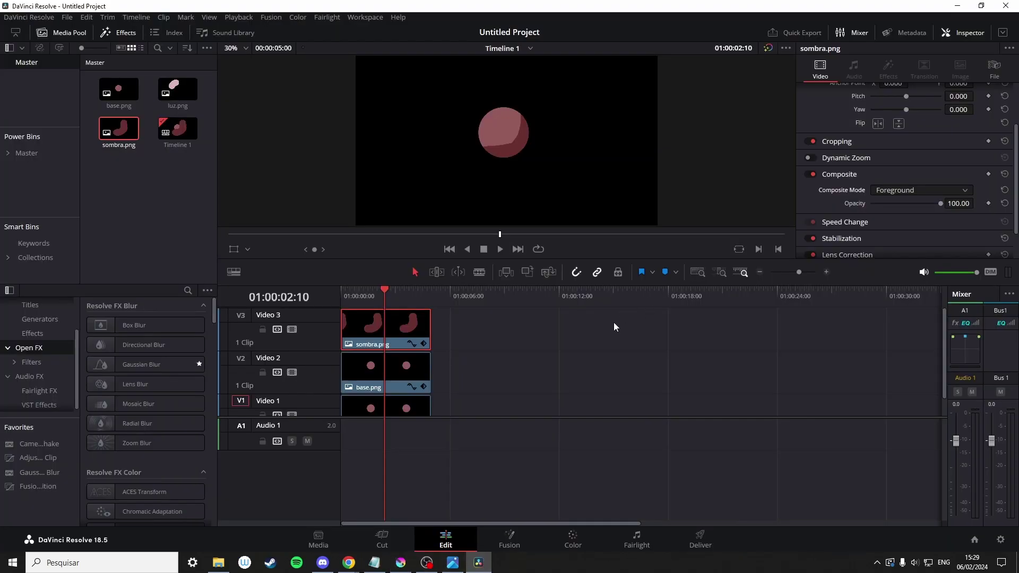
drag(330, 417, 326, 472)
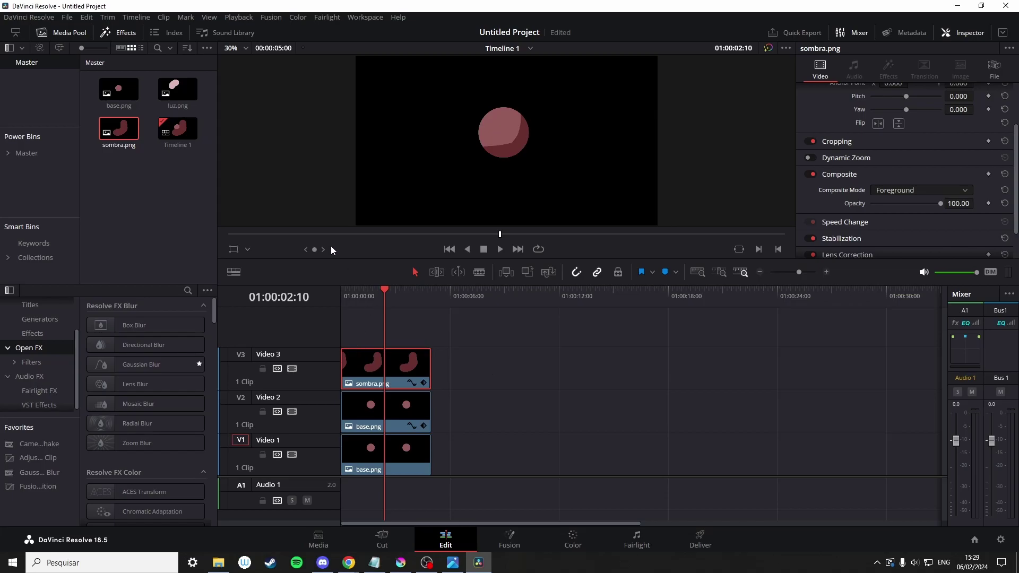
drag(177, 89, 361, 300)
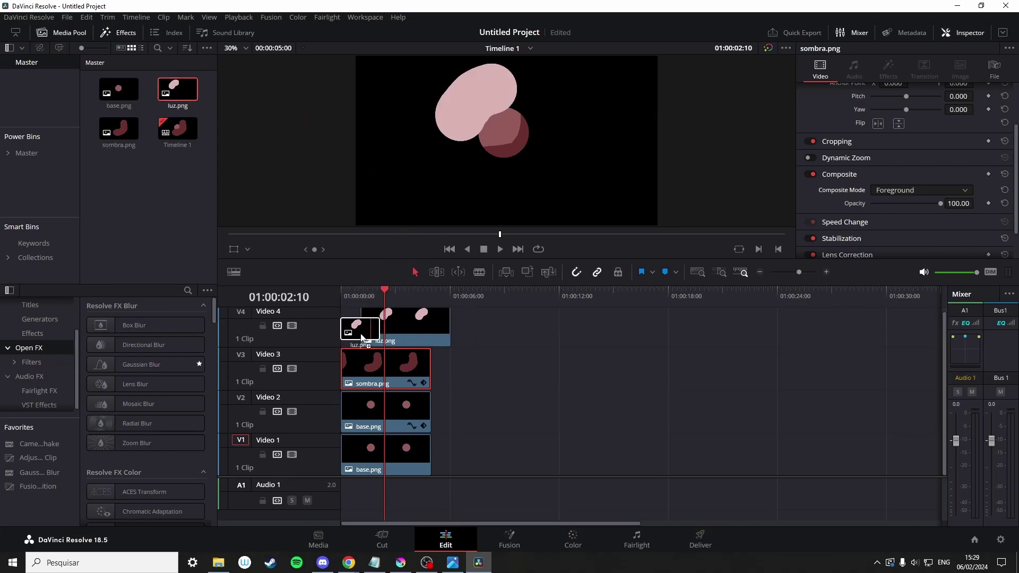
click(933, 190)
scroll(922, 259, down, 2)
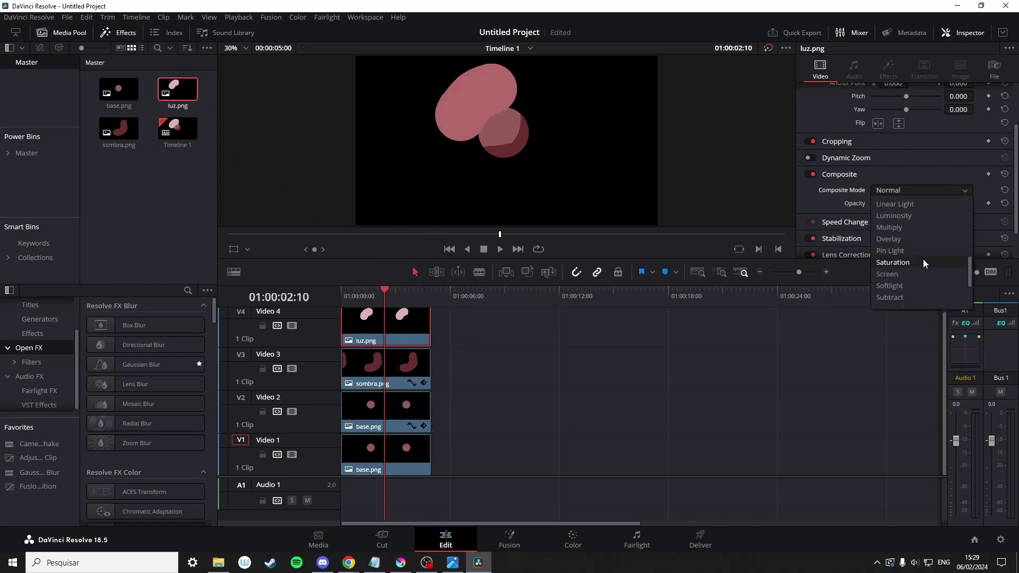
click(913, 257)
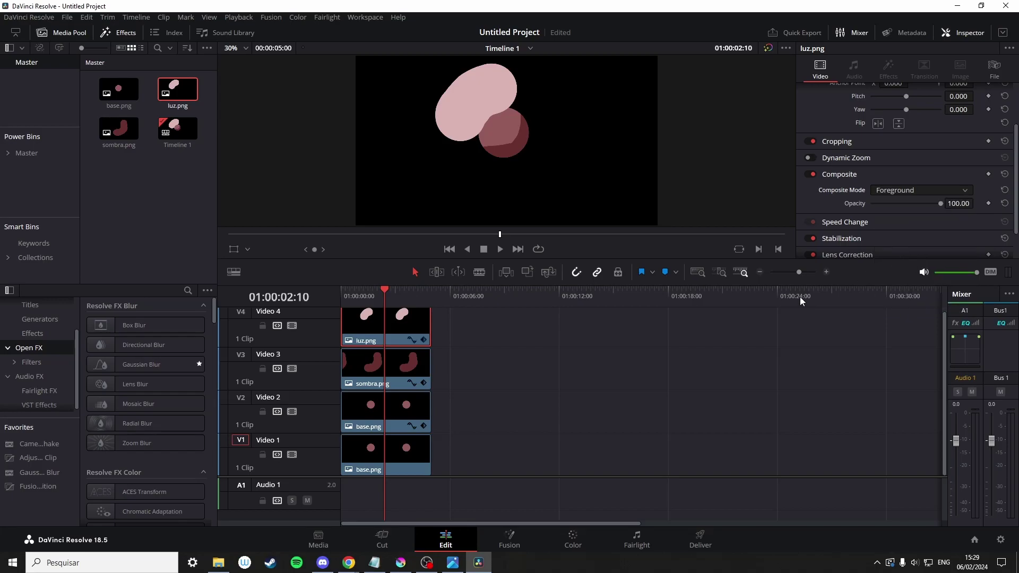
Delete the clips on Video 2, 3 and 4 along with the emptied tracks, keeping only base.png on Video 1
click(409, 361)
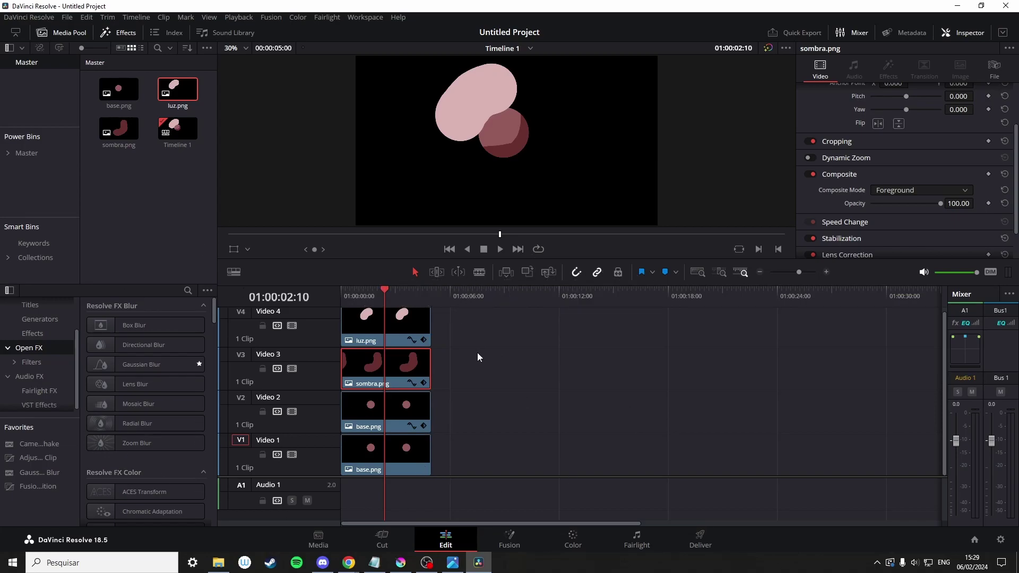
drag(473, 420, 370, 311)
key(Delete)
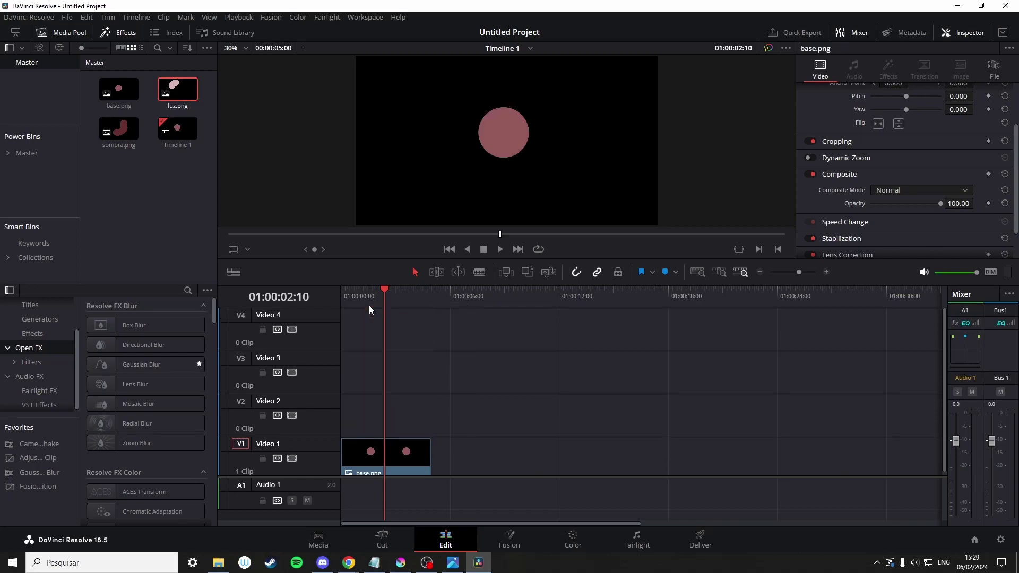
right_click(333, 327)
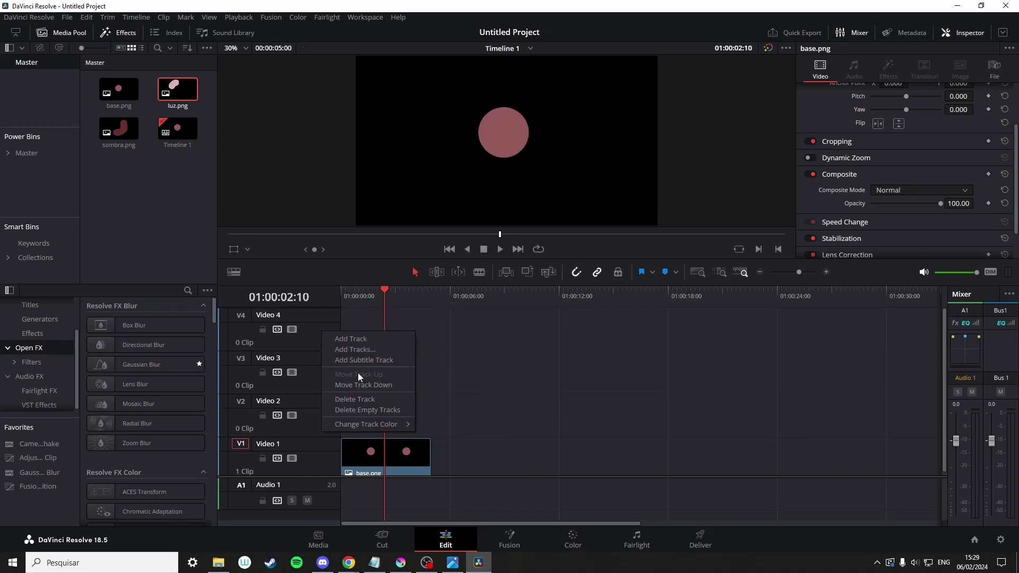
click(371, 409)
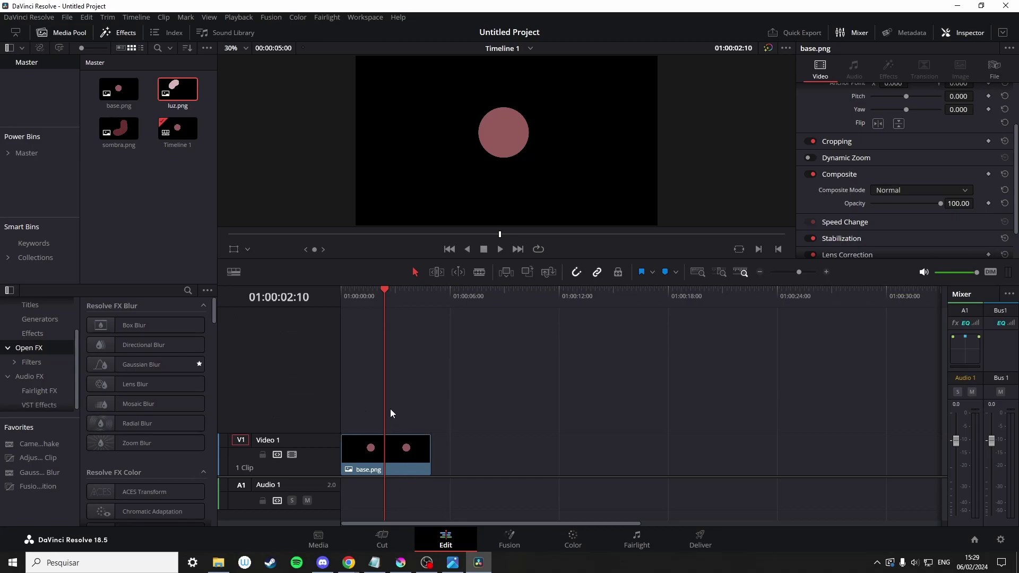
double_click(308, 439)
drag(314, 476, 317, 411)
Open the base.png clip from Video 1 in the Fusion page
click(408, 390)
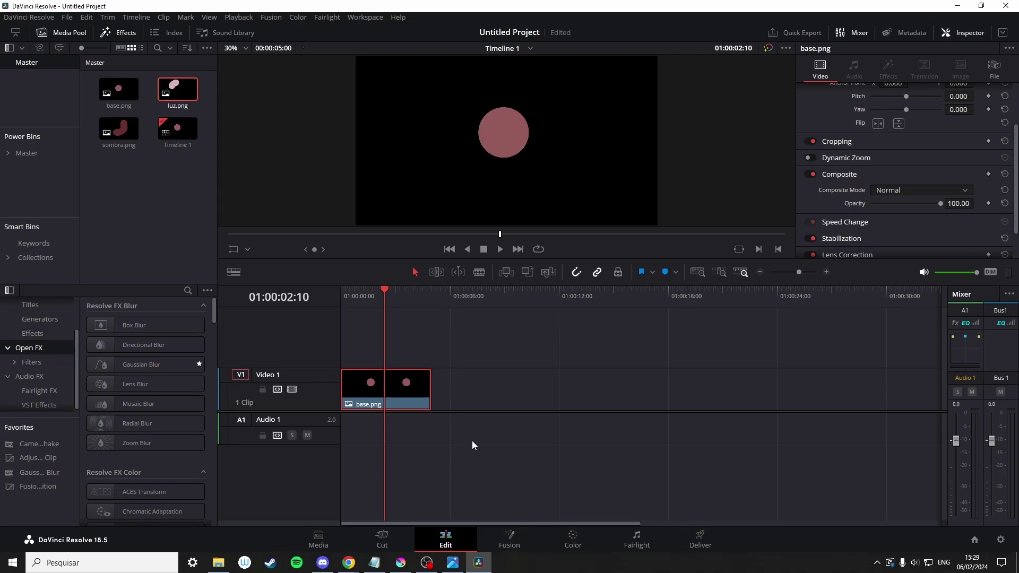
drag(382, 301, 402, 308)
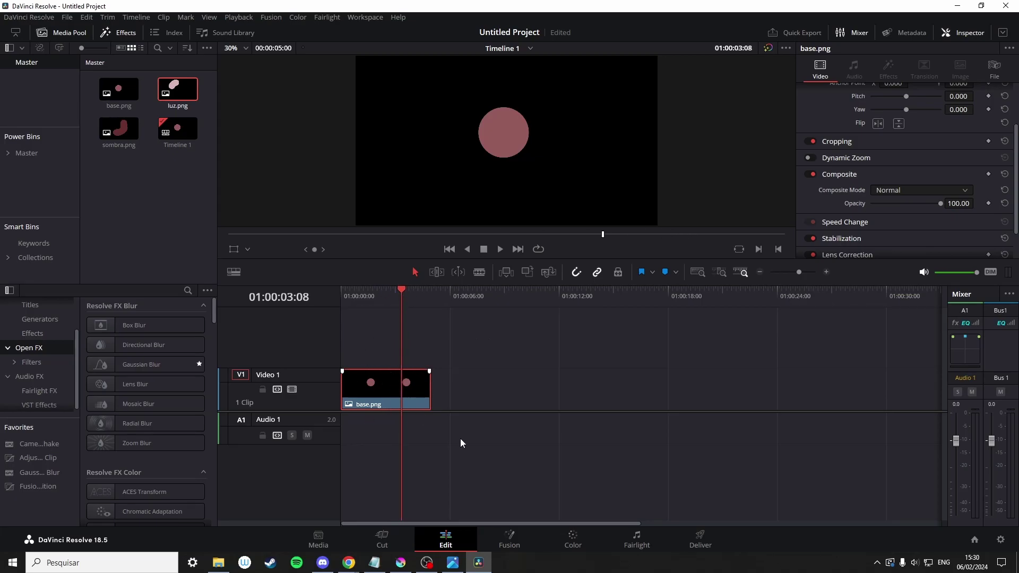
right_click(381, 391)
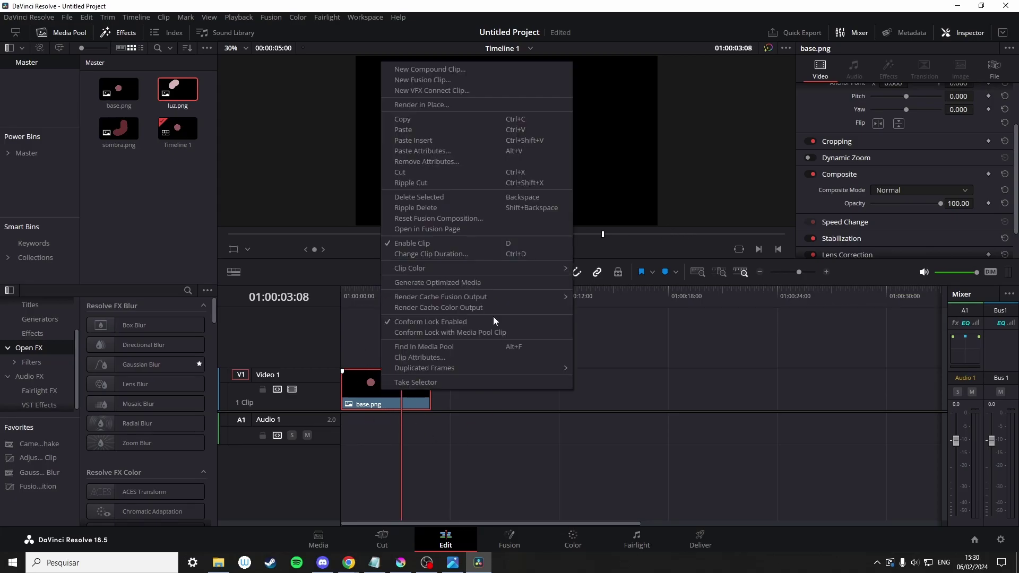
click(444, 232)
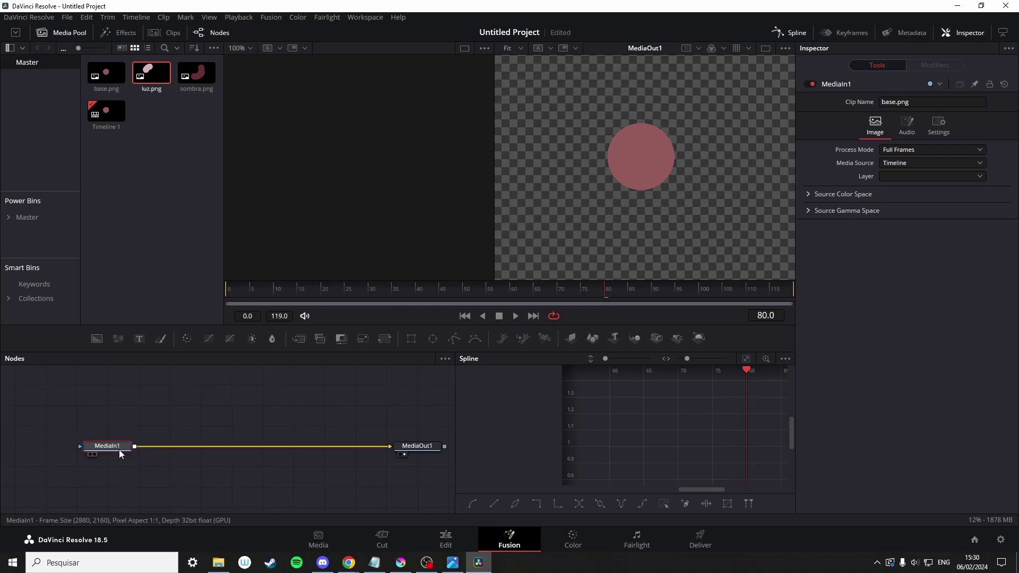
click(446, 539)
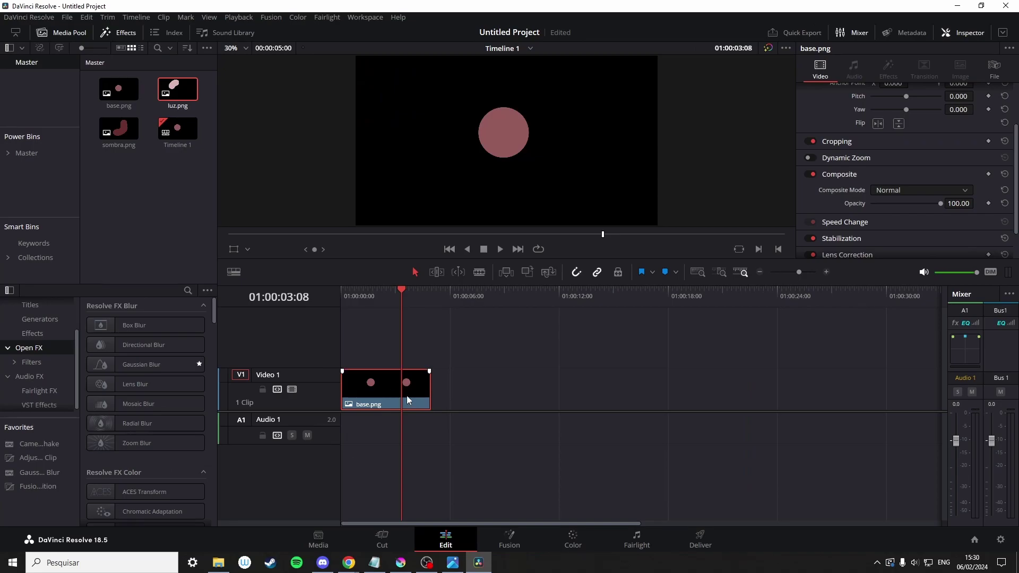
click(528, 537)
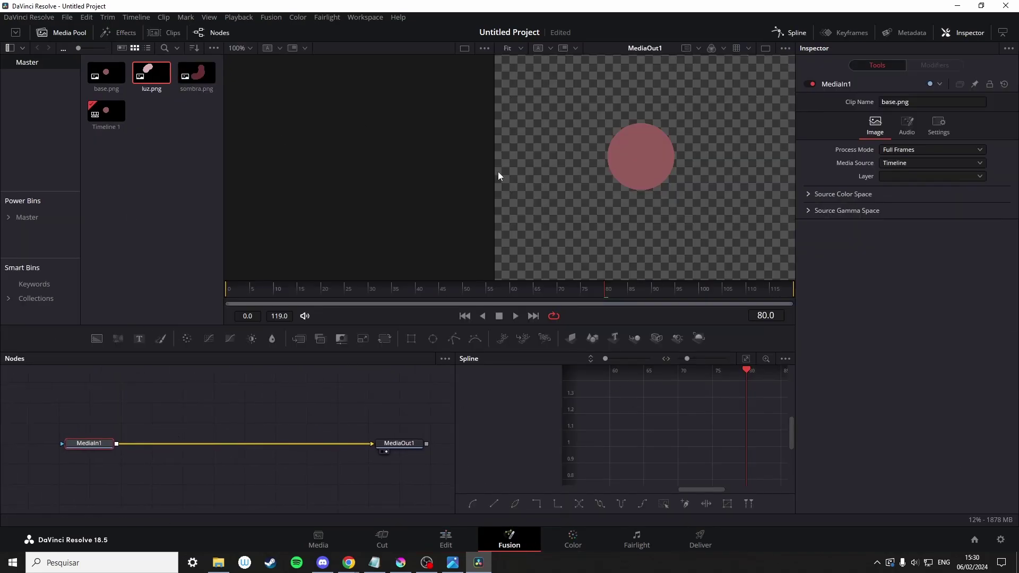
Select the MediaOut1 node, then show the MediaIn1 node in the first viewer
click(415, 446)
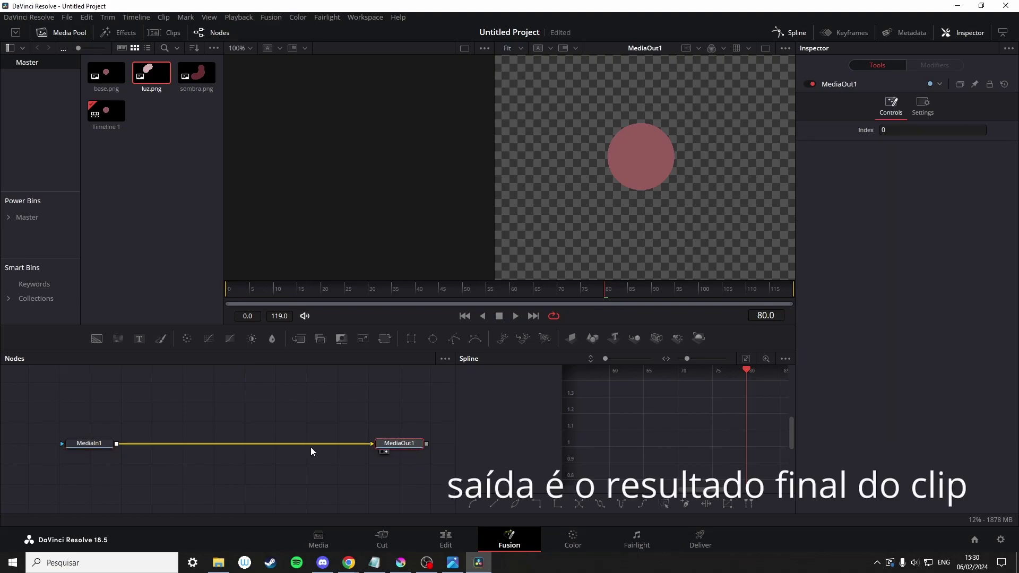
click(90, 445)
key(1)
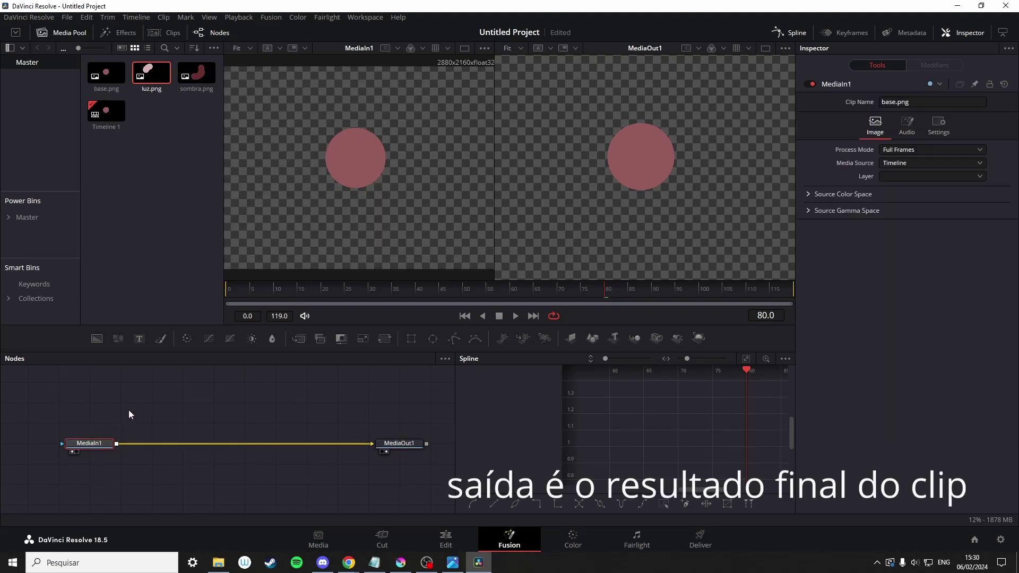
Show the MediaIn1 node in the second viewer, then return that viewer to MediaOut1 for comparing source and output
key(2)
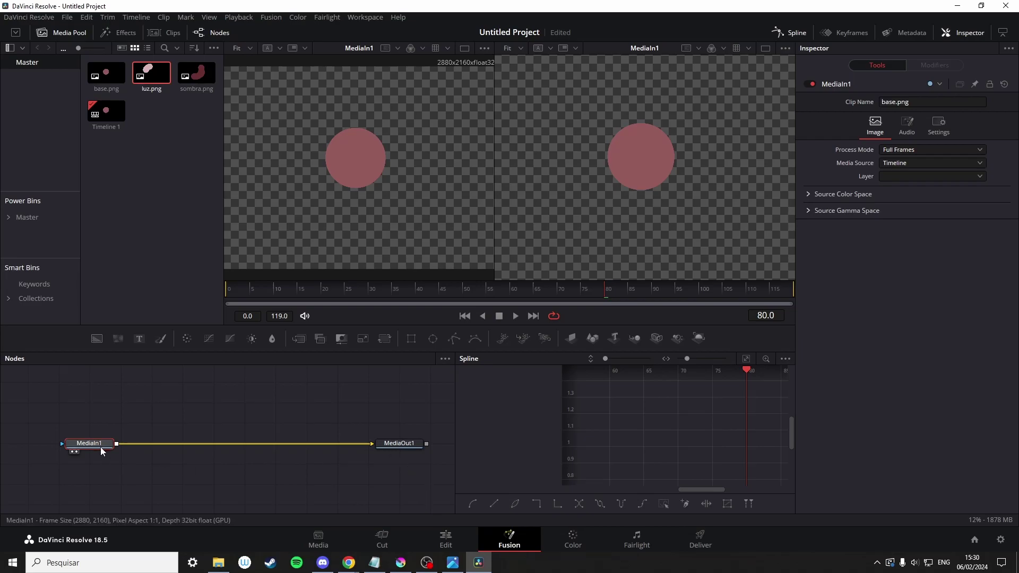
drag(101, 447, 106, 451)
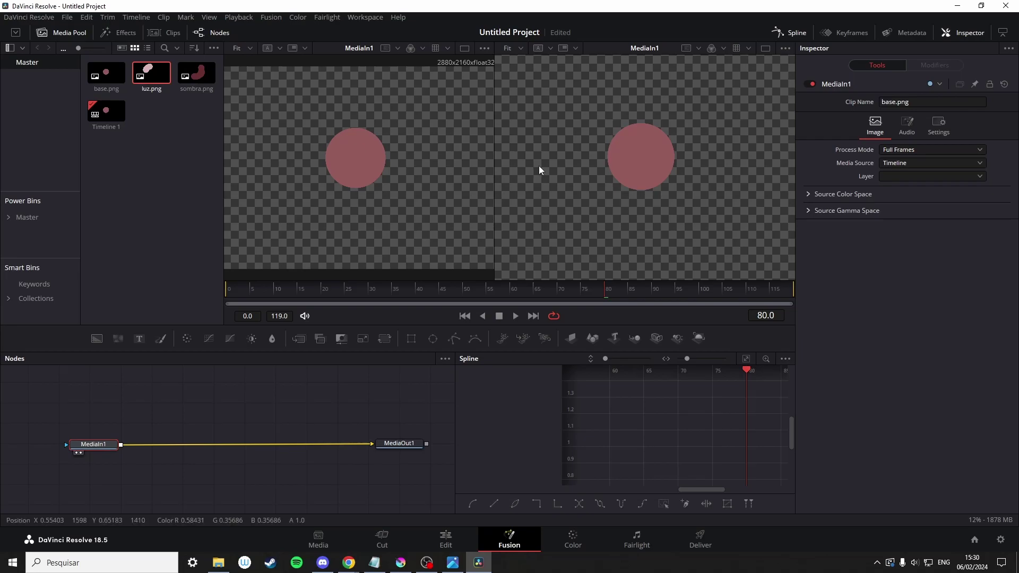
click(408, 446)
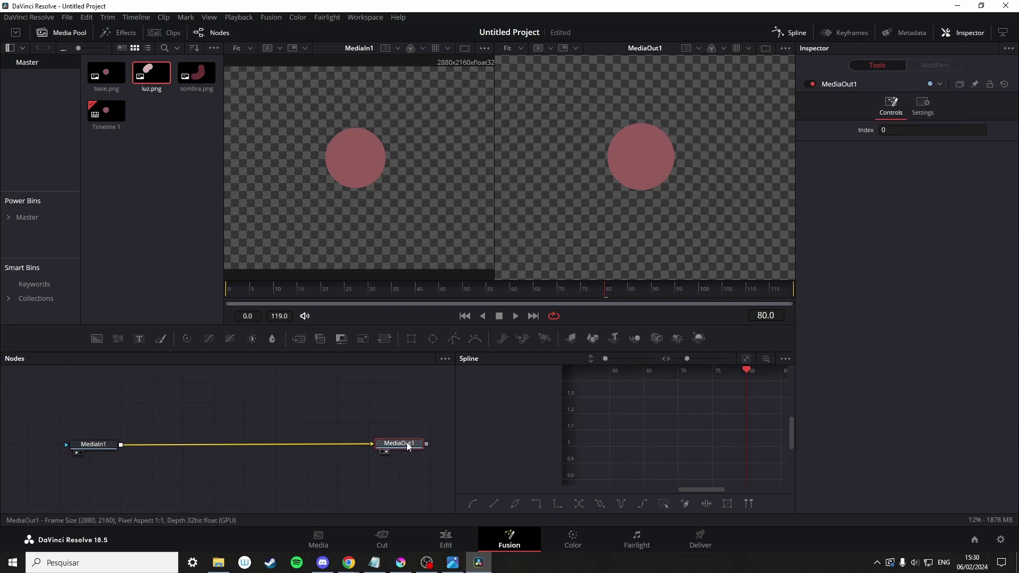
drag(87, 447, 109, 450)
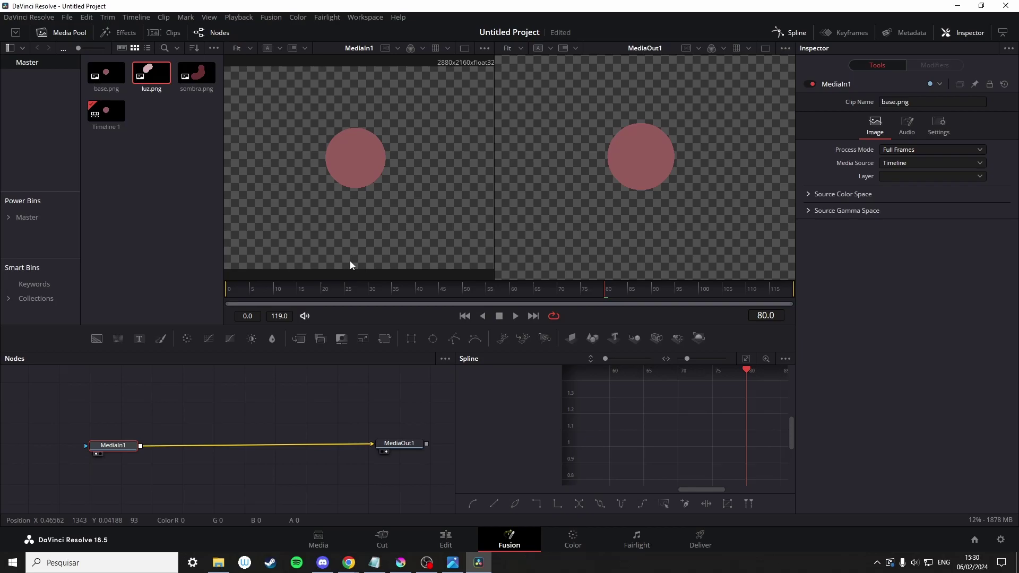
Add sombra.png to the node graph, and insert a Merge node below it between MediaIn1 and MediaOut1
drag(196, 74, 265, 396)
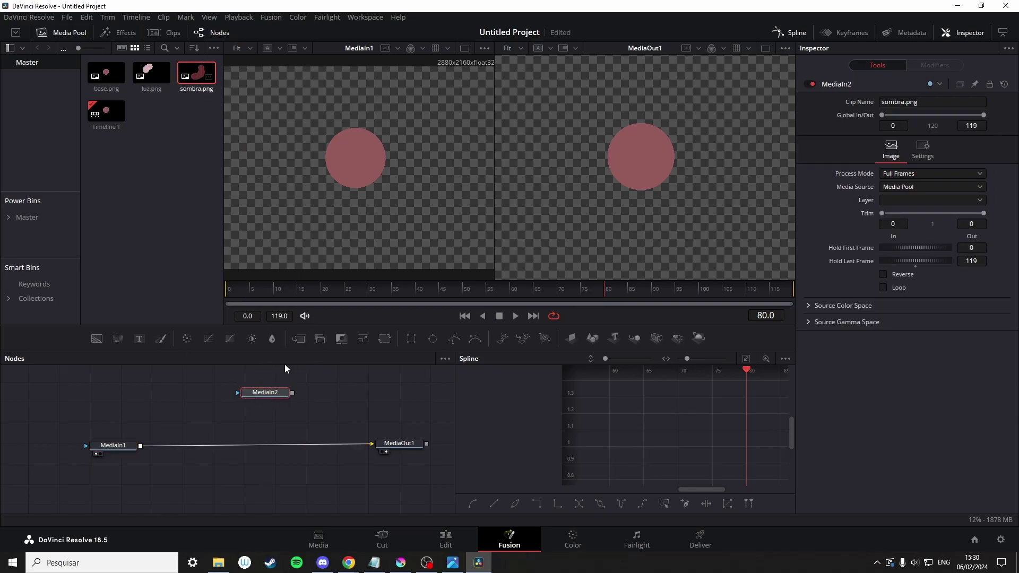
key(1)
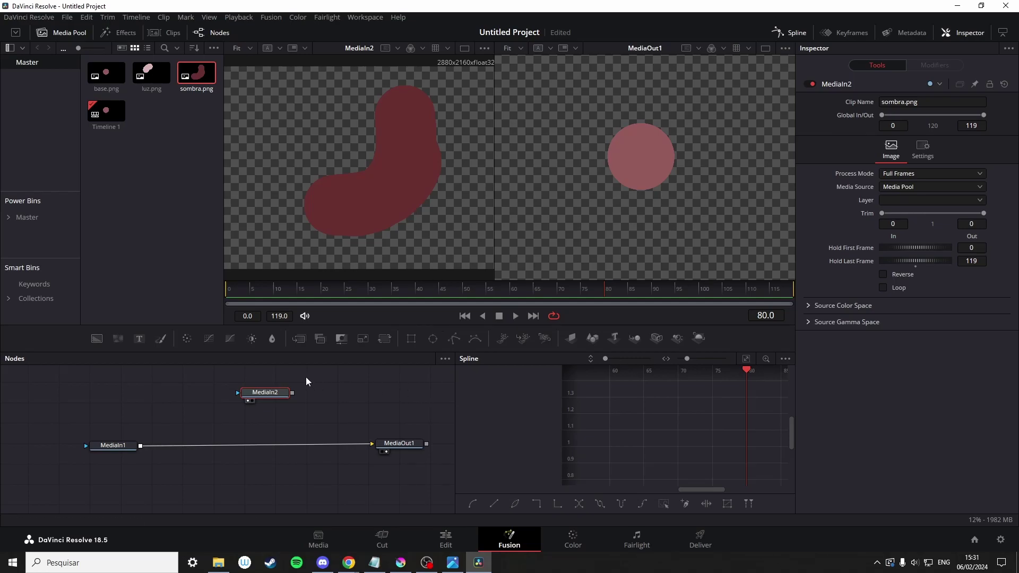
drag(299, 338, 277, 443)
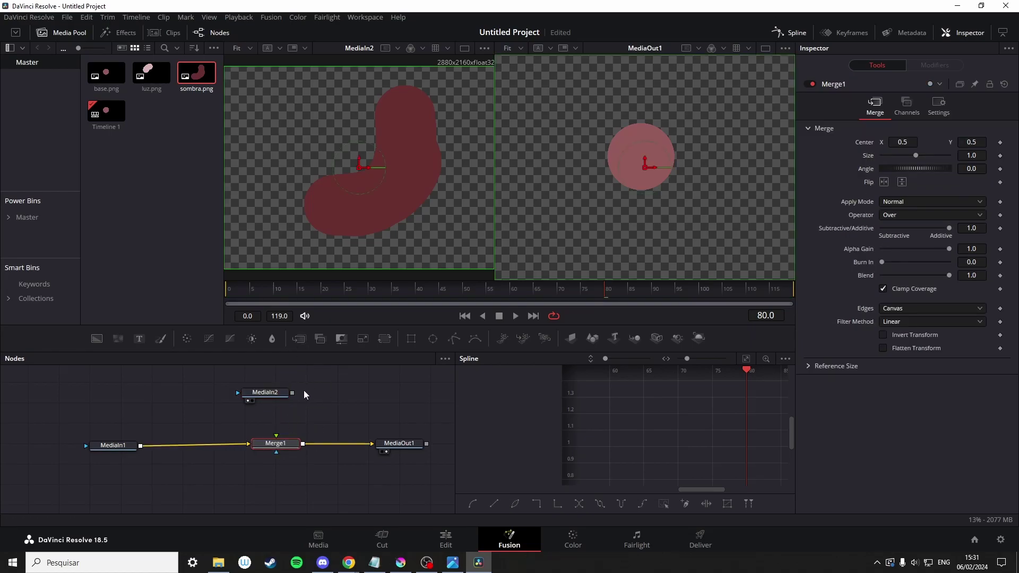
drag(271, 397, 280, 395)
click(282, 396)
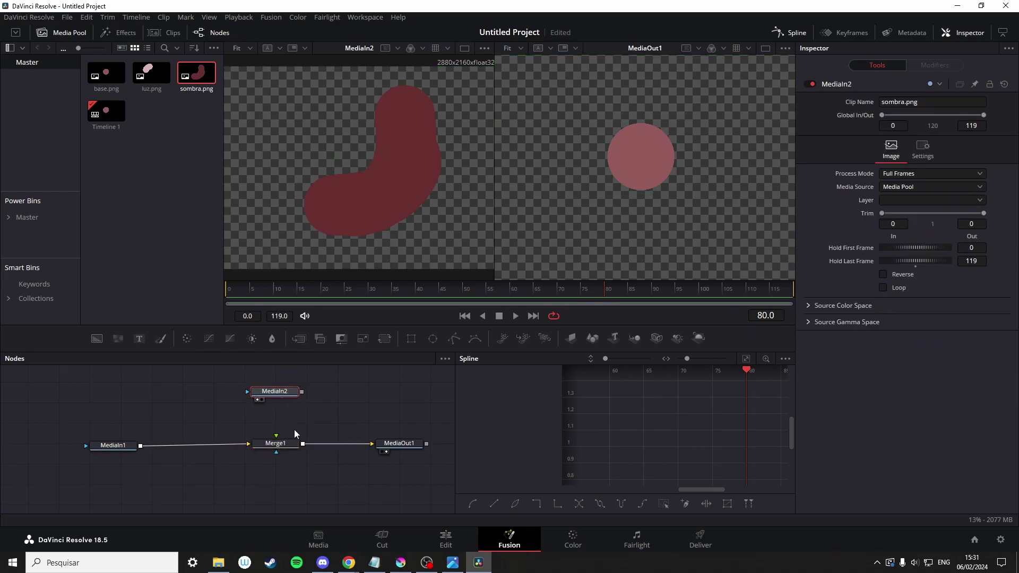
Detach Merge1, link MediaIn1 directly to MediaOut1, and reinsert Merge1 on that connection
mouse_move(281, 452)
mouse_down()
mouse_move(281, 490)
mouse_move(281, 456)
mouse_up()
click(244, 448)
click(343, 446)
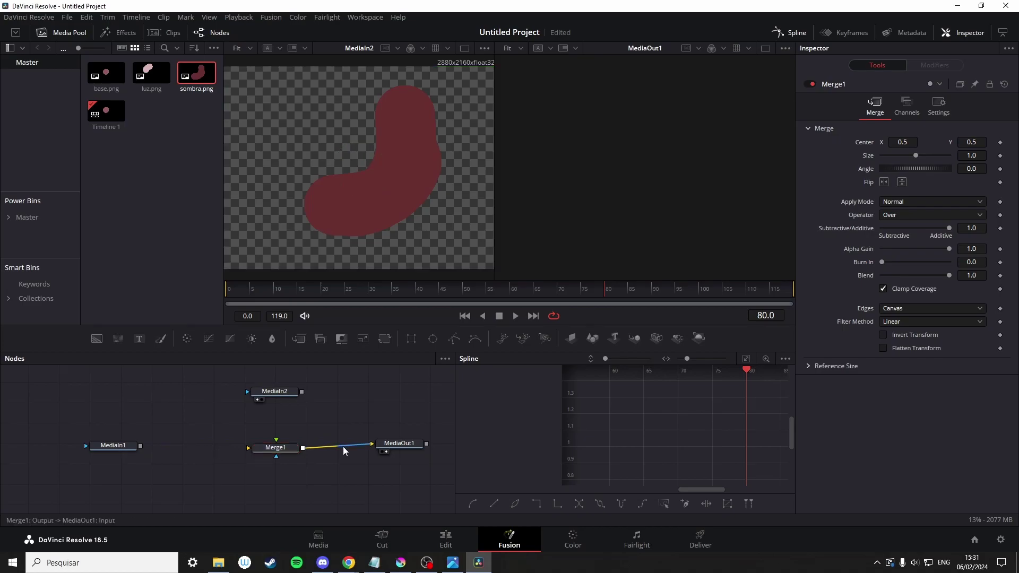
drag(269, 453, 240, 494)
drag(140, 446, 372, 443)
drag(300, 481, 294, 441)
click(291, 425)
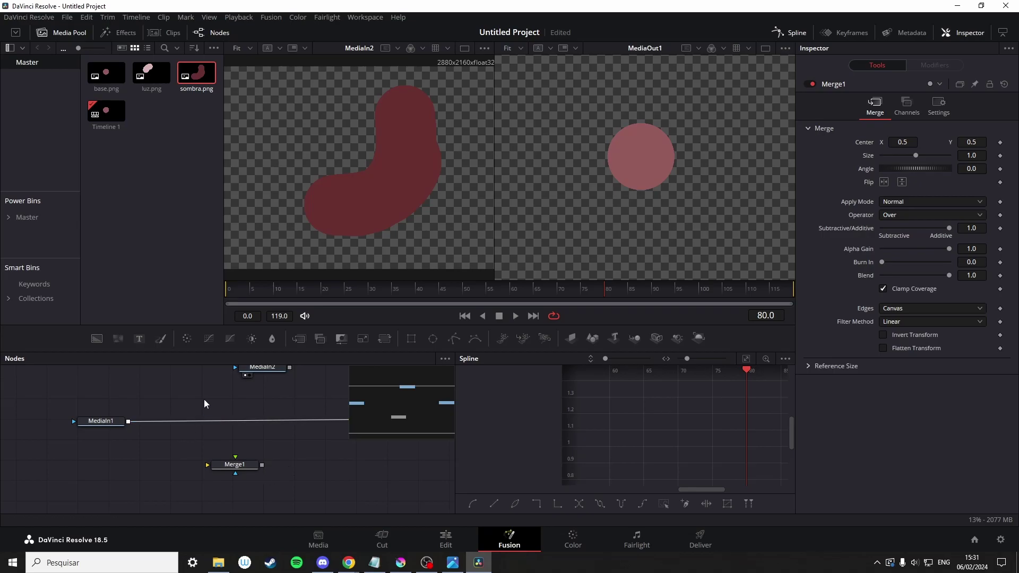
drag(191, 409, 154, 421)
drag(204, 481, 223, 443)
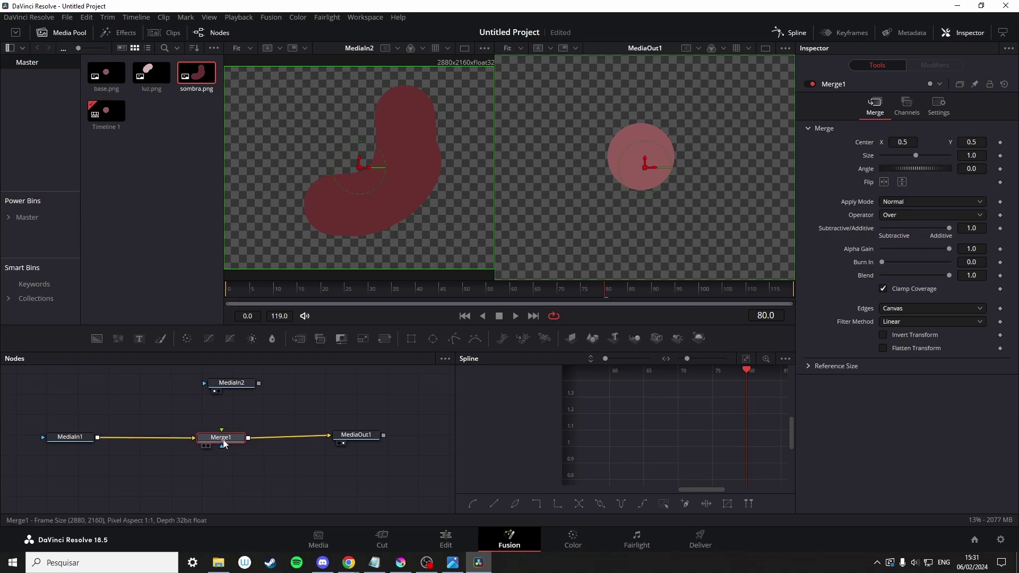
Preview MediaIn1 and MediaIn2 in the first viewer, and connect MediaIn2 to Merge1's foreground input
click(77, 437)
key(1)
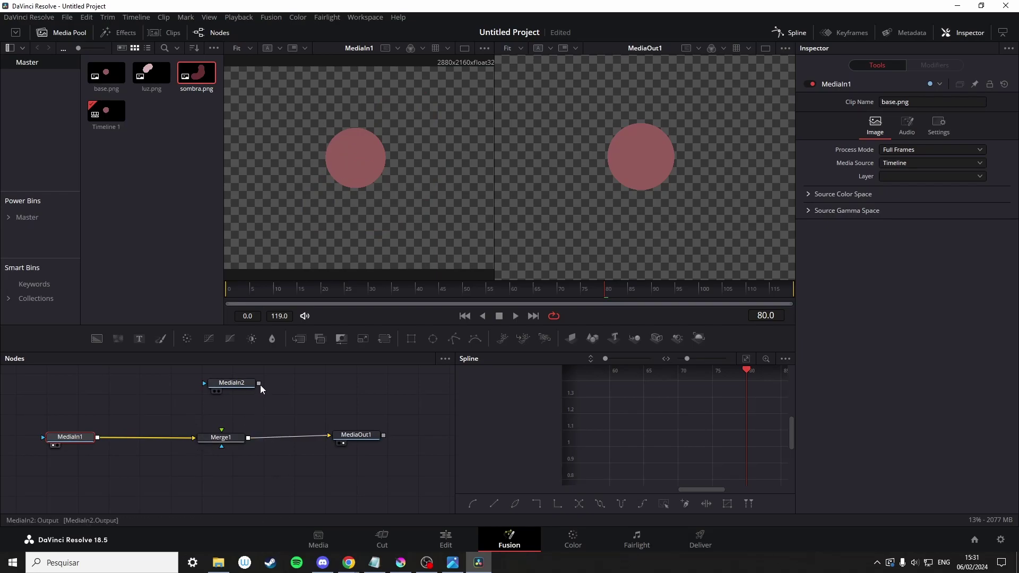
click(232, 383)
key(1)
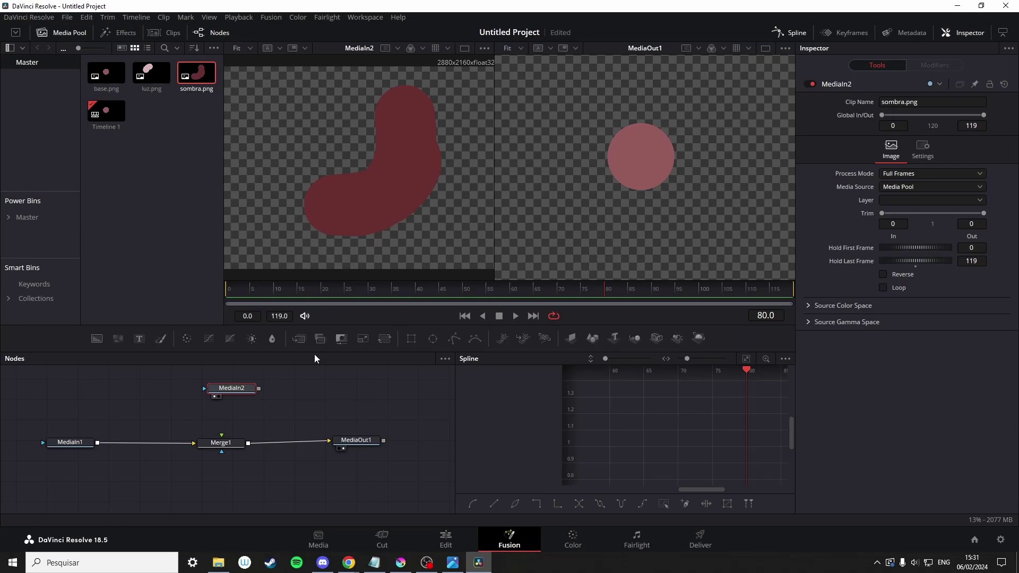
drag(259, 389, 220, 443)
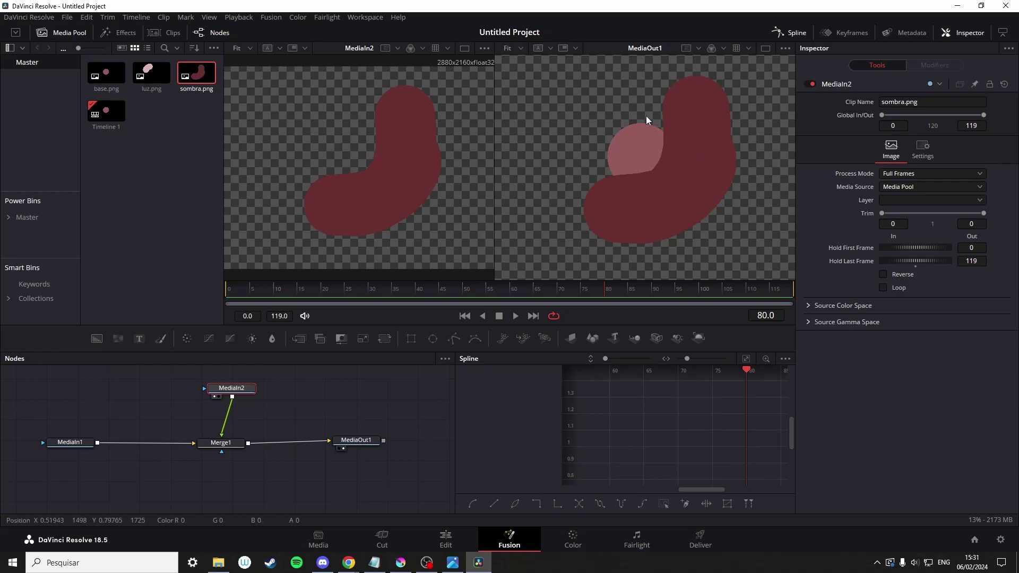
click(227, 448)
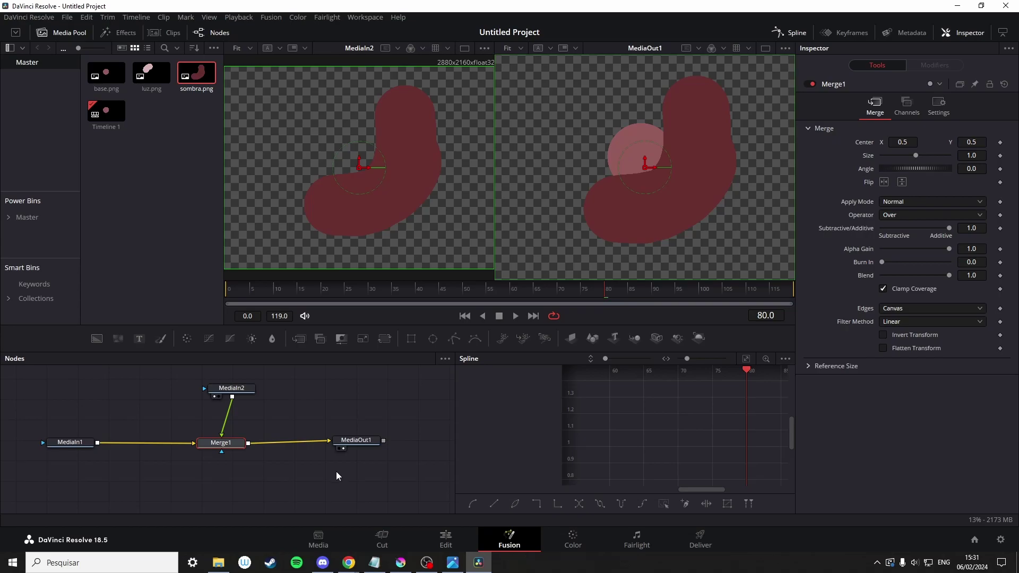
click(333, 473)
scroll(281, 417, up, 1)
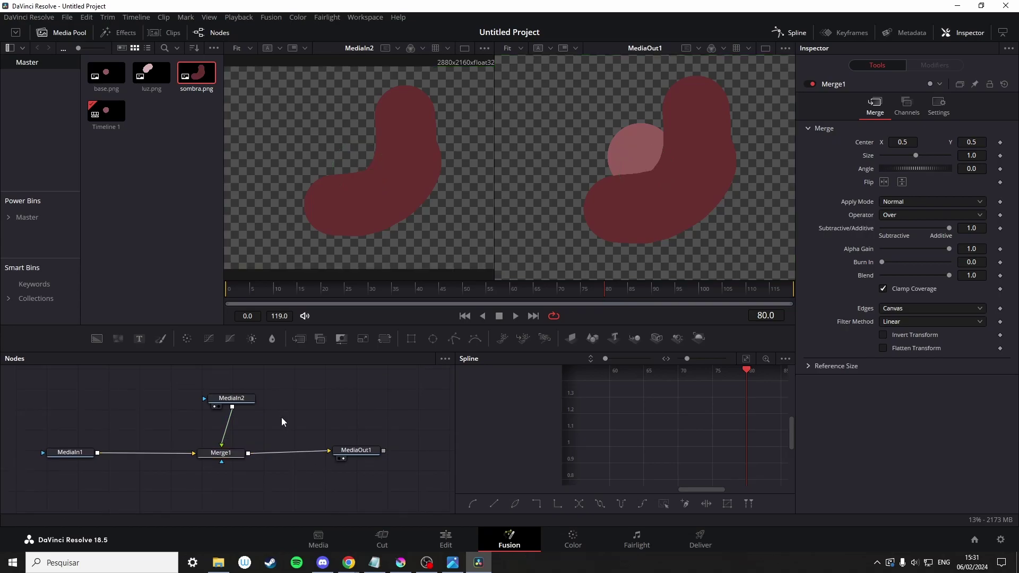
Switch to Krita to examine the shadow clipped to the circle, and return to DaVinci Resolve
click(356, 452)
click(401, 563)
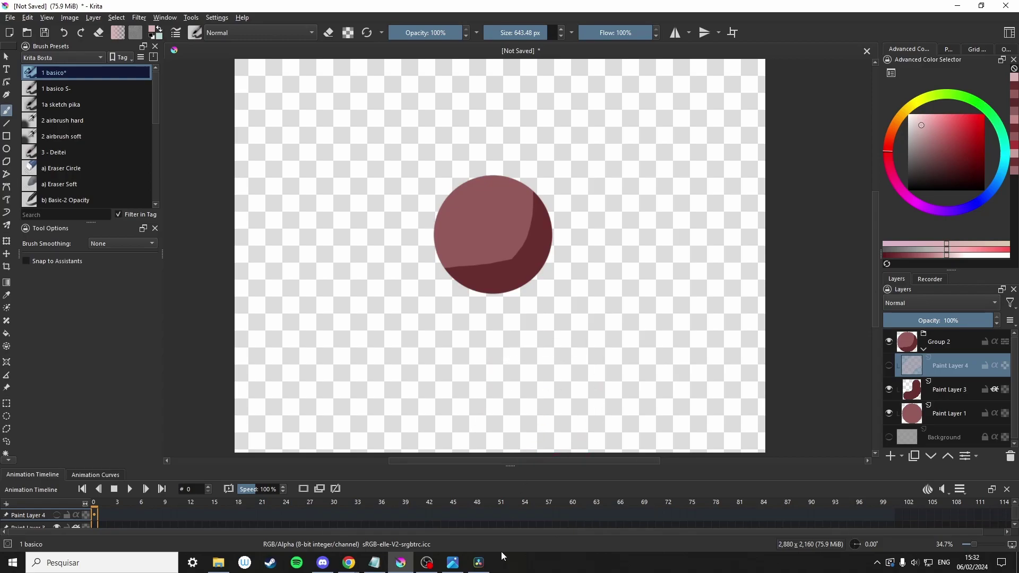
click(479, 563)
Set the Operator of Merge1 to Atop so the shadow is clipped to the base circle
drag(352, 451, 354, 453)
click(225, 457)
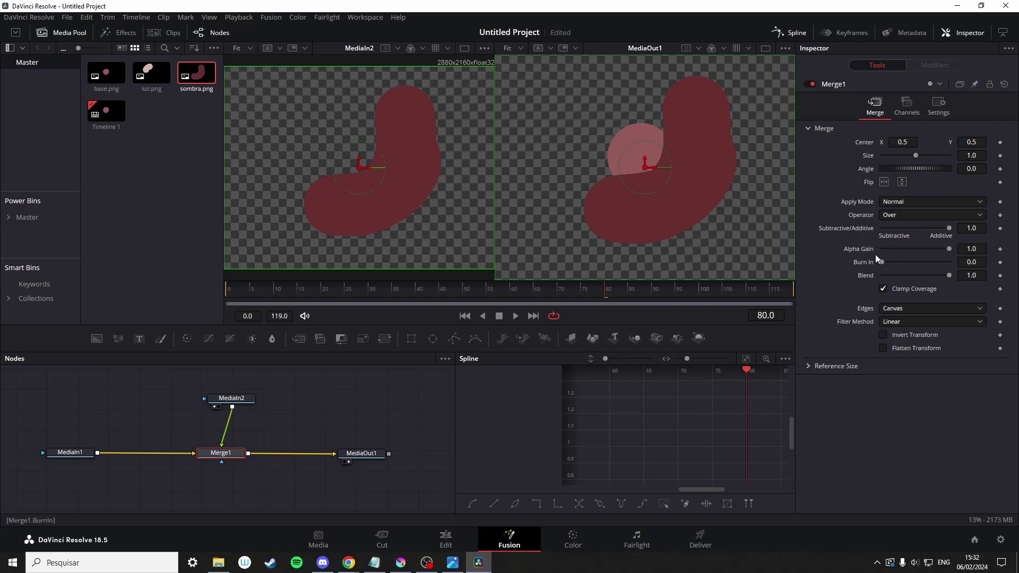
click(887, 216)
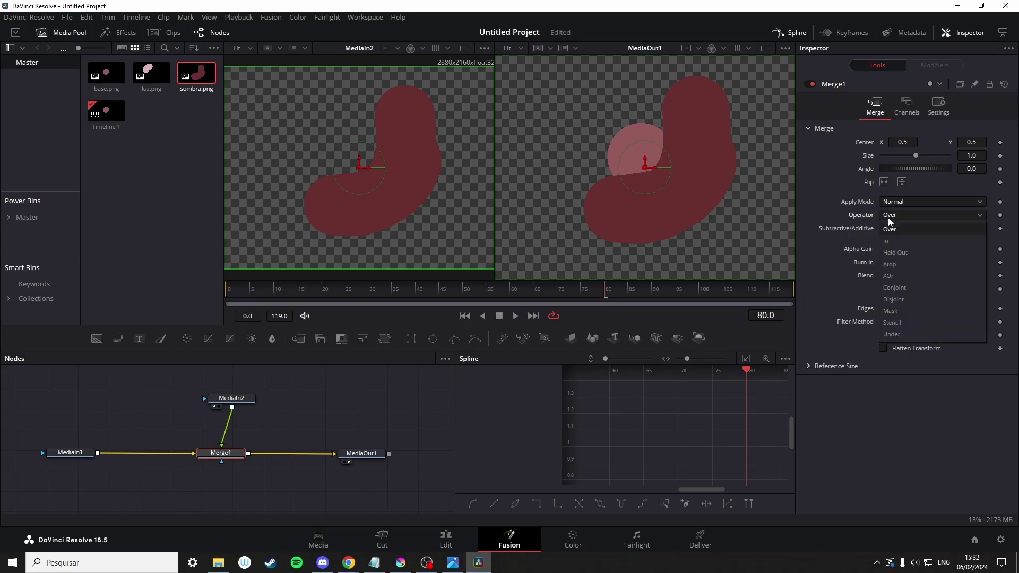
click(889, 264)
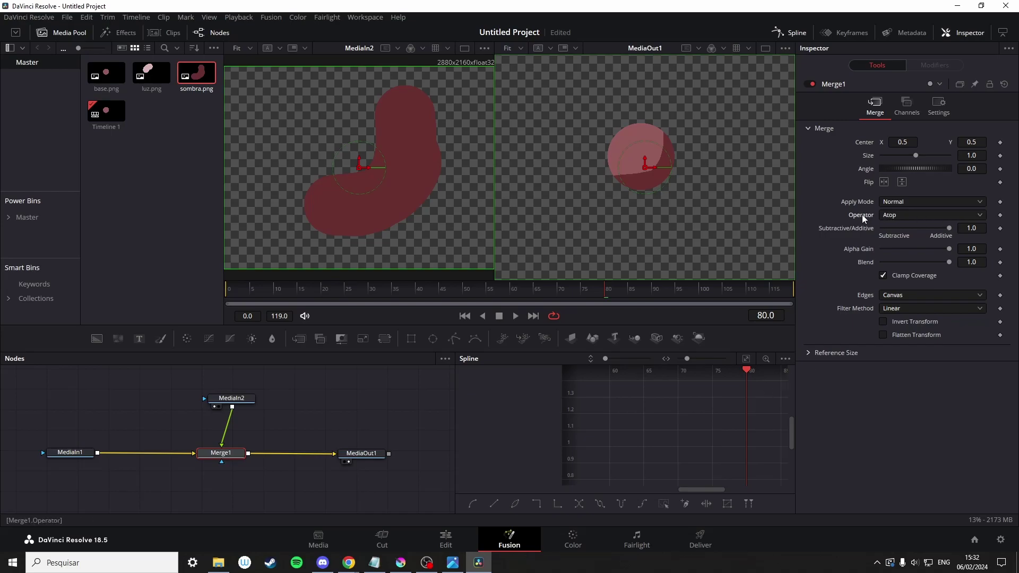
Set Merge1's Apply Mode to Multiply and connect MediaIn1 to its Effect Mask input
click(915, 202)
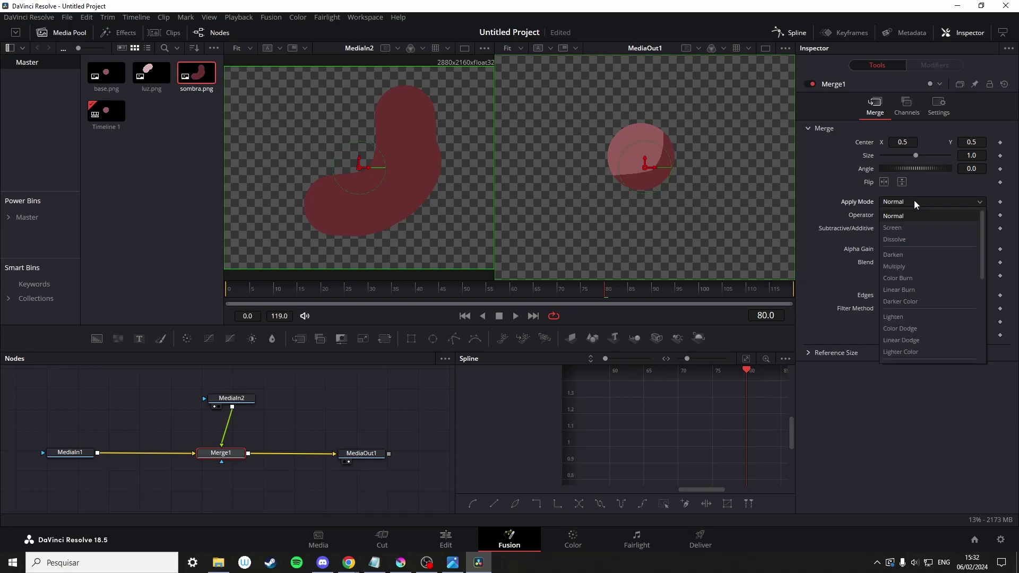
click(922, 267)
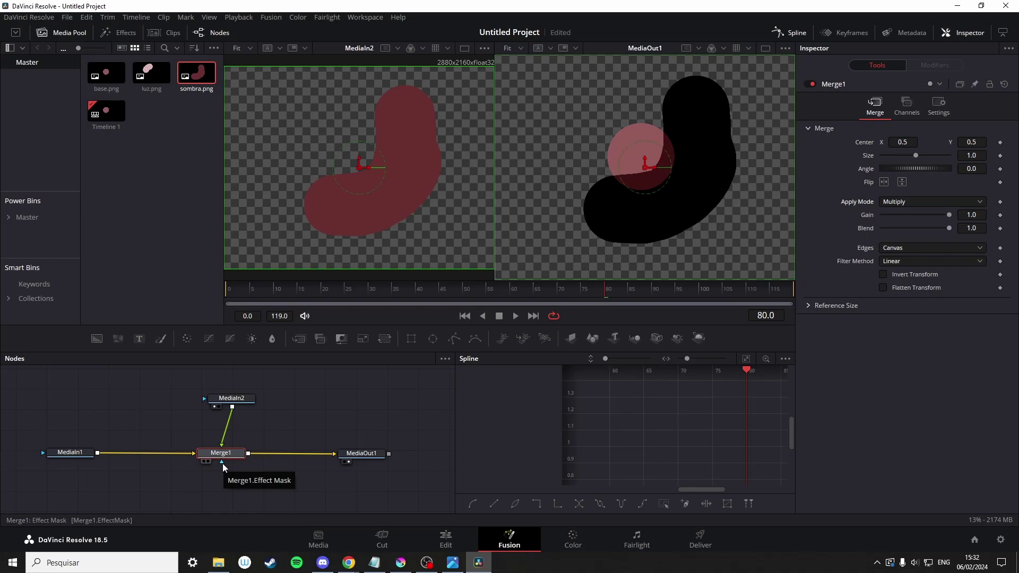
drag(97, 454, 222, 461)
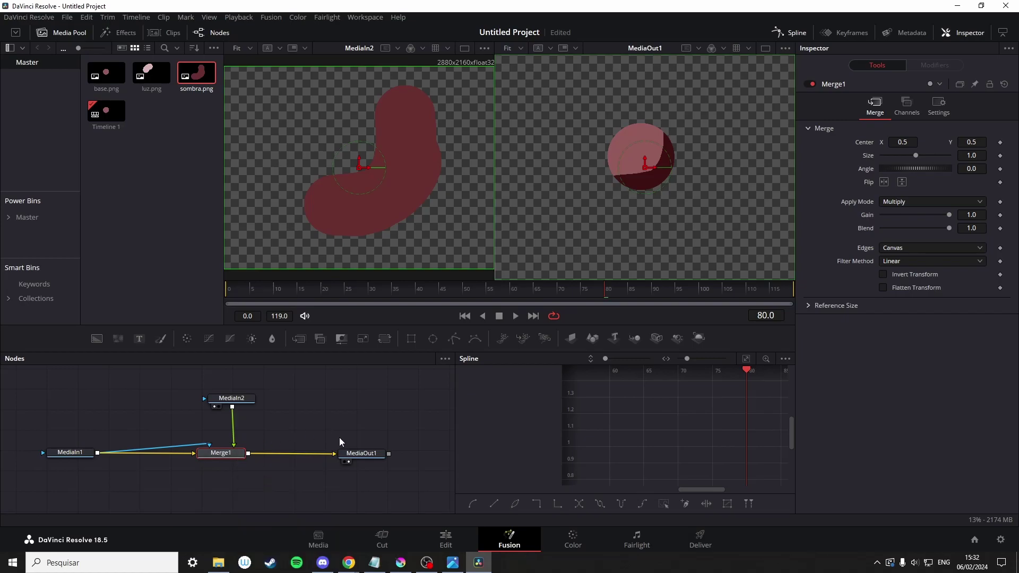
mouse_move(358, 458)
mouse_down()
mouse_move(421, 457)
mouse_move(335, 475)
mouse_move(381, 452)
mouse_move(365, 463)
mouse_up()
click(68, 438)
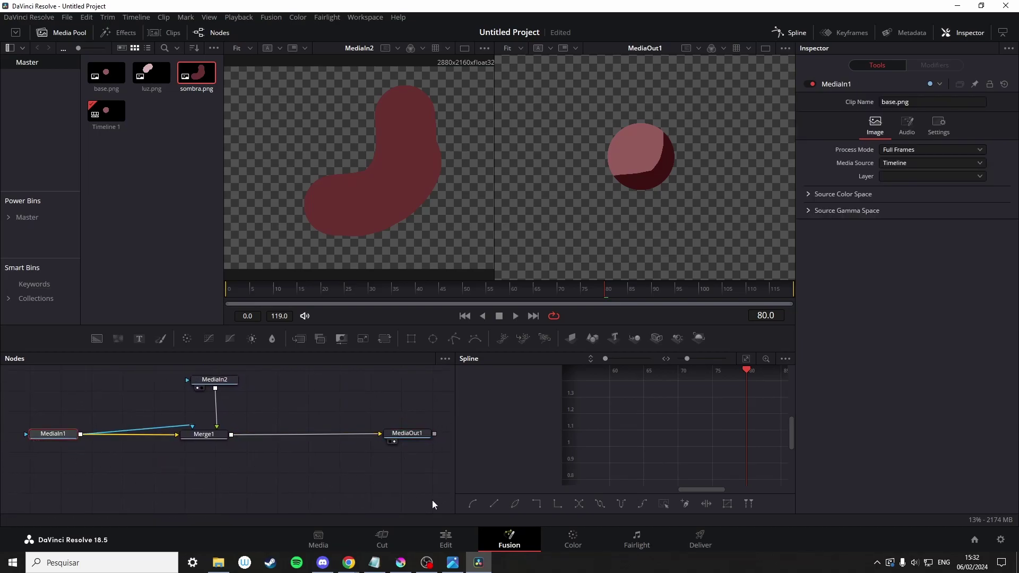
Switch to Krita to examine the Inherit Alpha setting of Paint Layer 3, and return to DaVinci Resolve
click(400, 563)
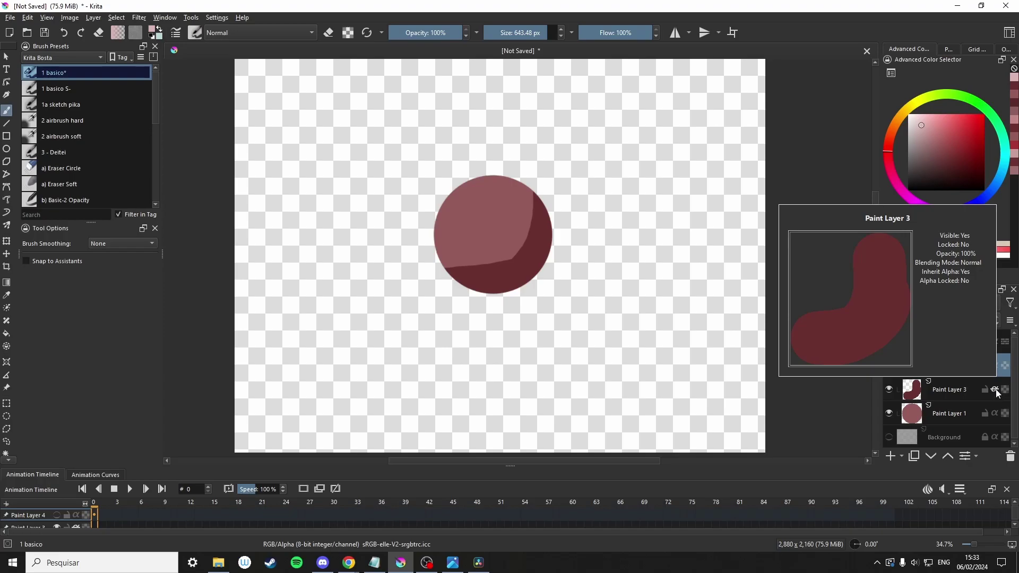
mouse_move(479, 562)
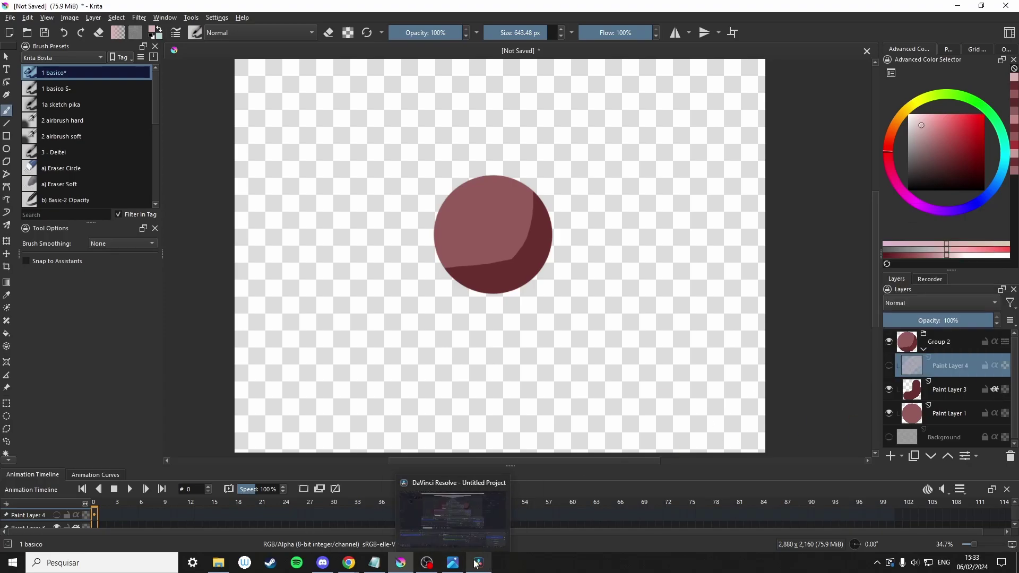
click(462, 525)
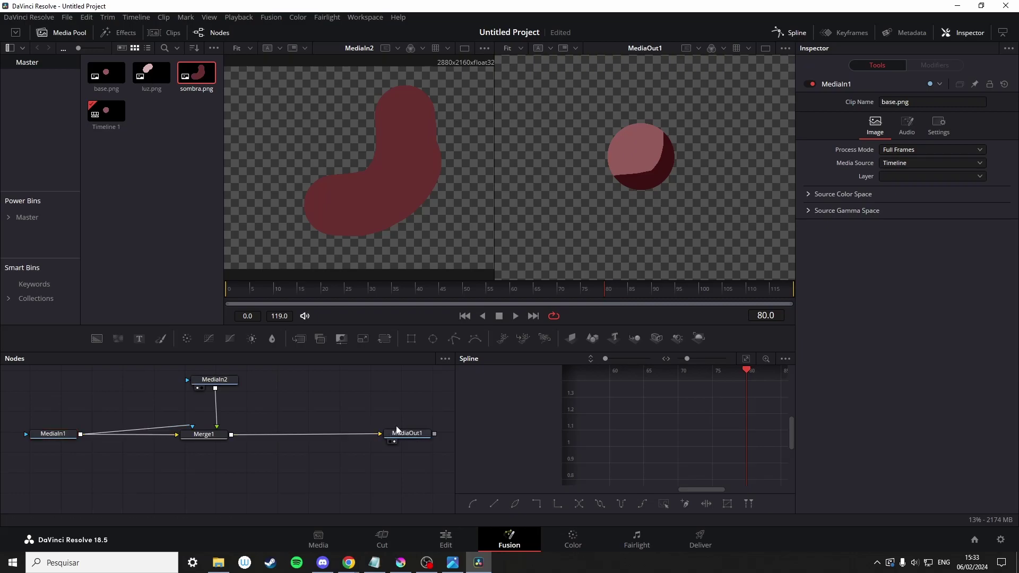
Insert a second Merge node between Merge1 and MediaOut1, and connect luz.png as its foreground
click(407, 434)
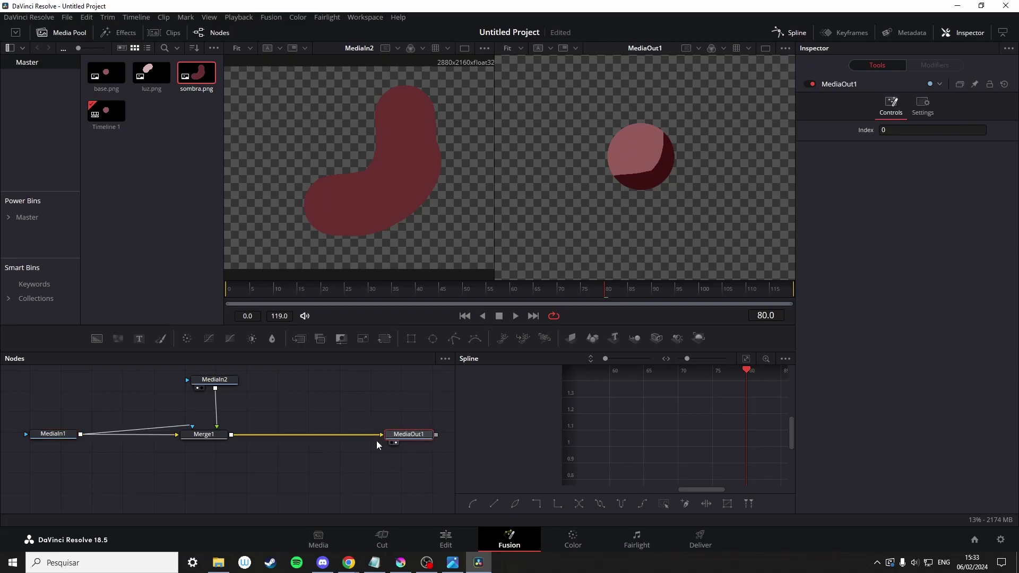
drag(298, 345, 310, 434)
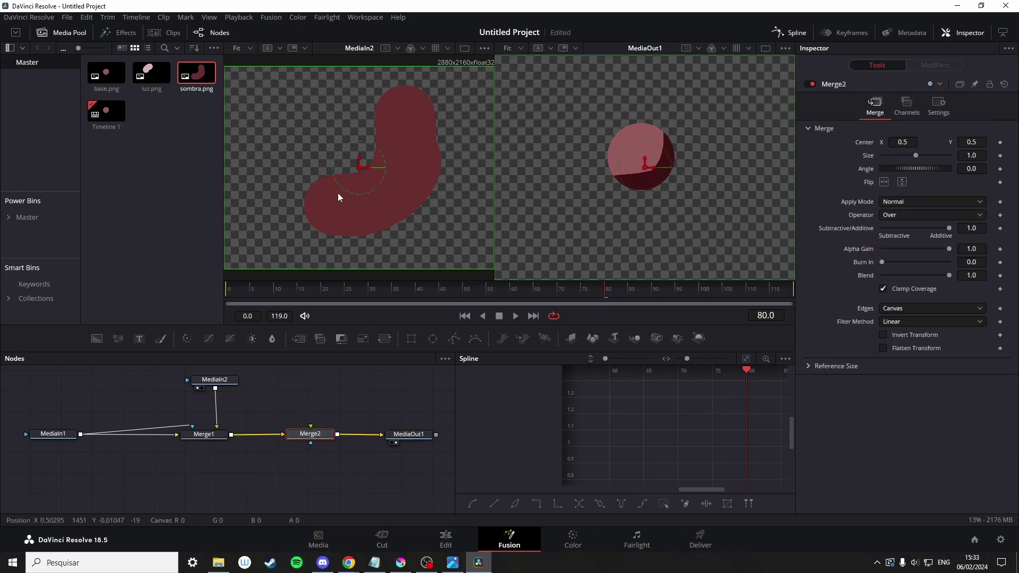
drag(148, 84, 296, 465)
drag(299, 411, 299, 420)
click(301, 472)
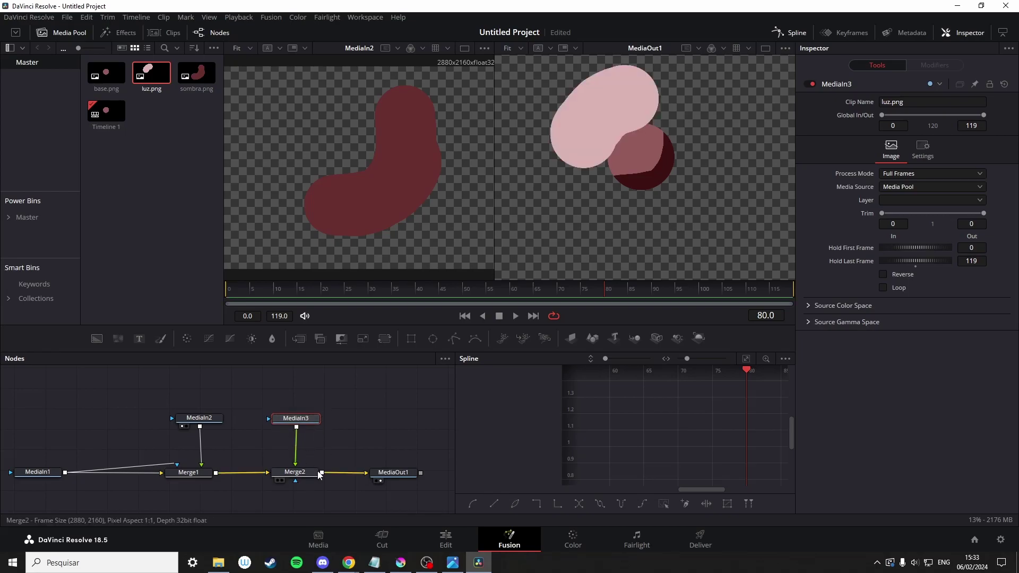
Set the Operator of Merge2 to Atop to clip the highlight to the circle
click(304, 475)
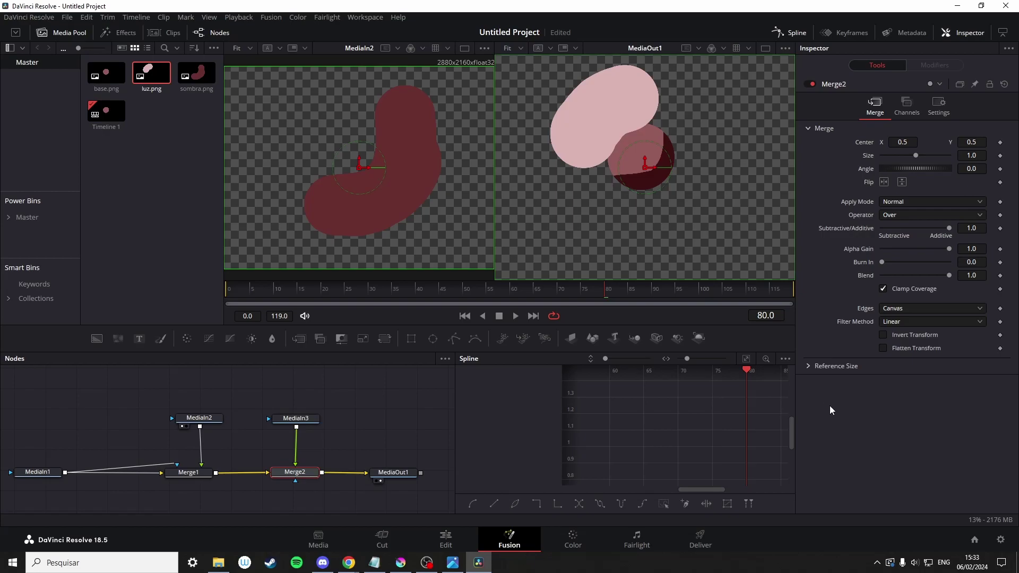
click(938, 215)
click(922, 269)
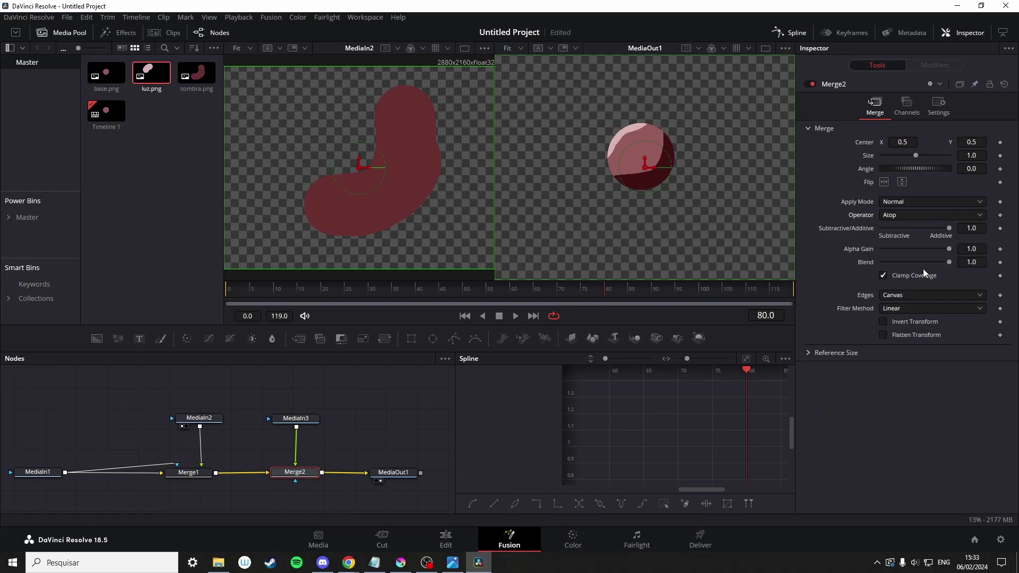
Set Merge2's Apply Mode to Lighten and connect MediaIn1 to its Effect Mask input
click(936, 202)
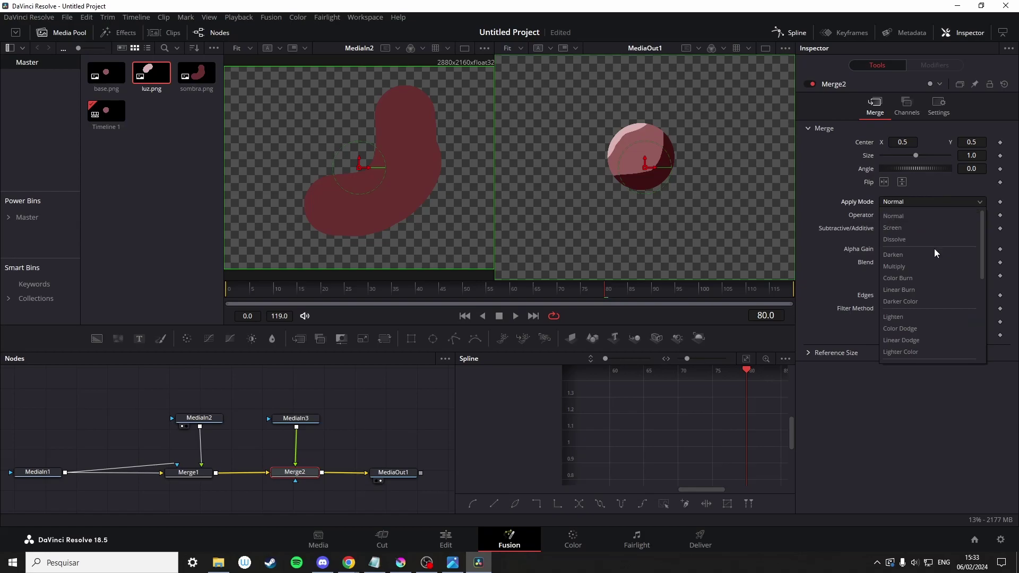
click(923, 317)
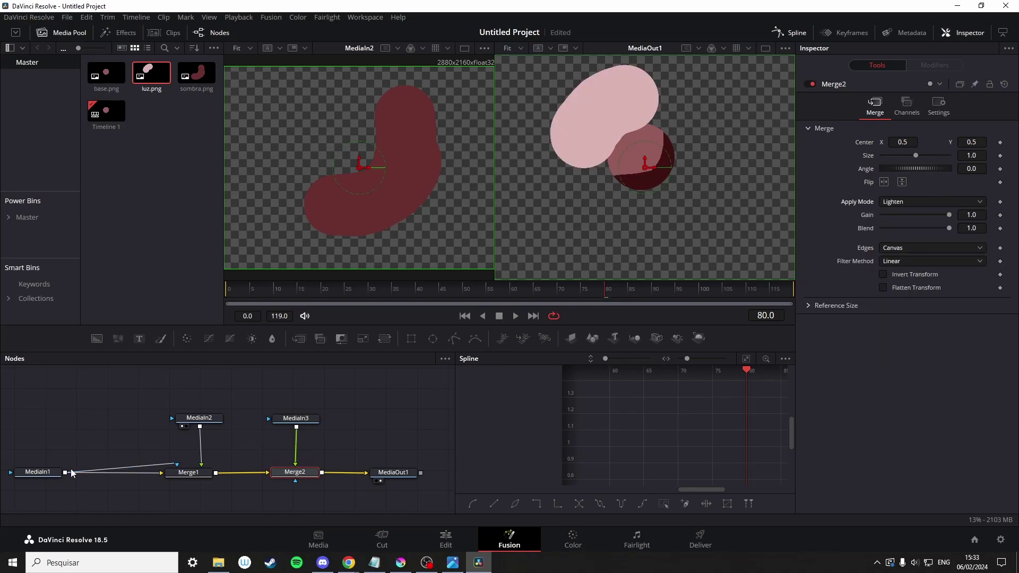
drag(65, 473, 295, 480)
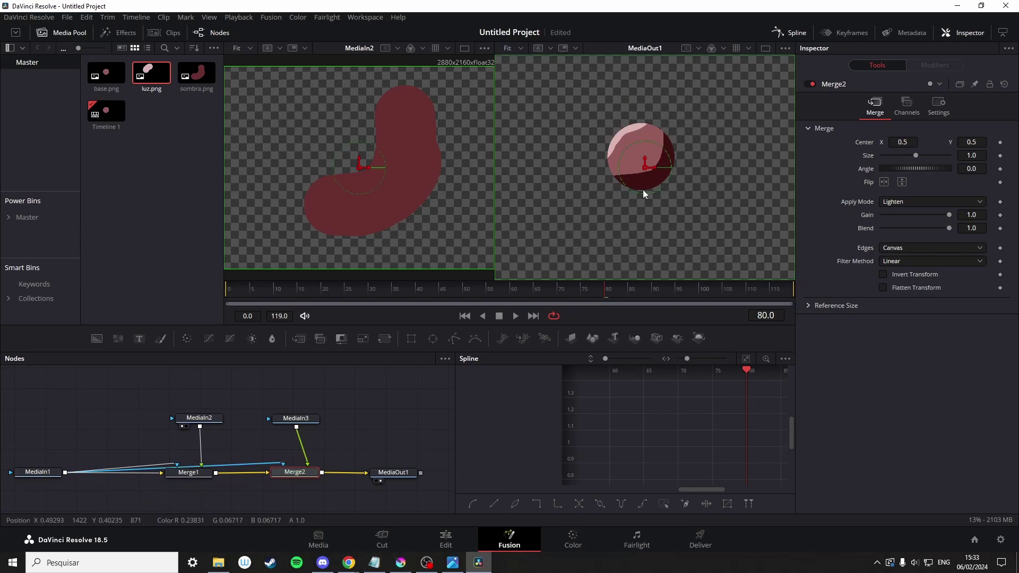
Move MediaIn2 and MediaIn3 higher in the node graph and insert a Transform node between each one and its Merge
drag(307, 426, 315, 398)
drag(202, 421, 203, 395)
click(202, 396)
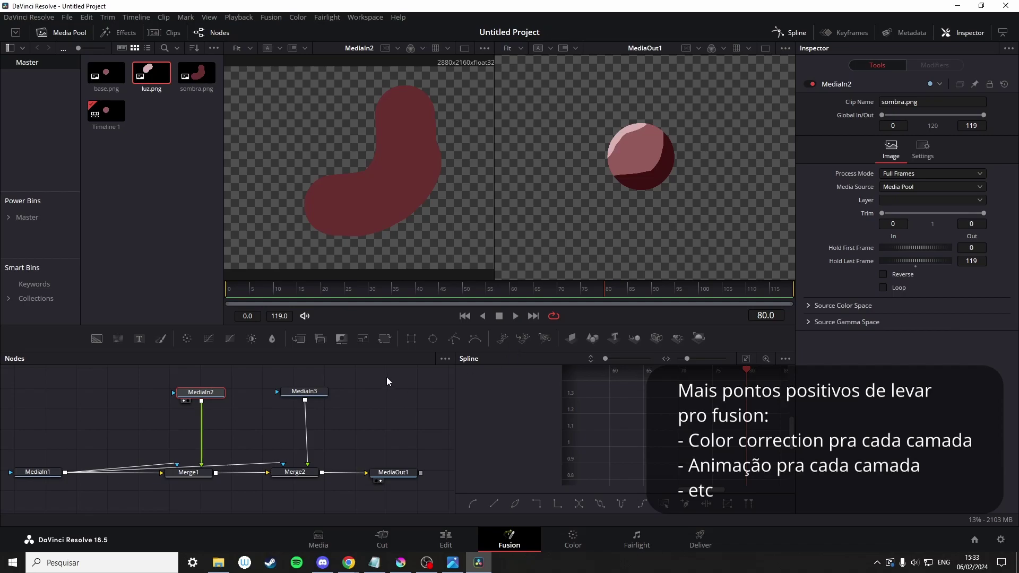
drag(384, 340, 203, 433)
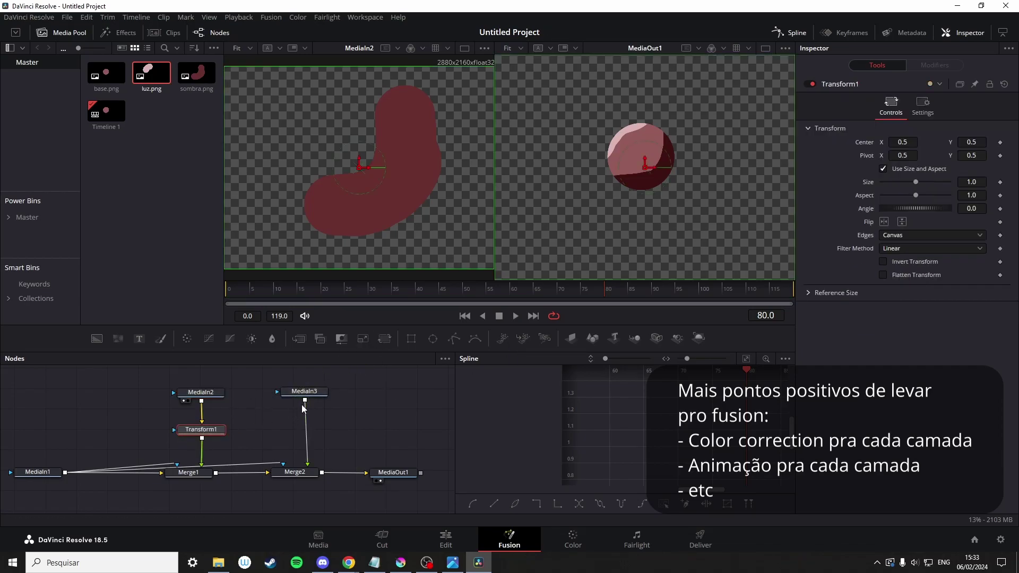
drag(384, 339, 305, 433)
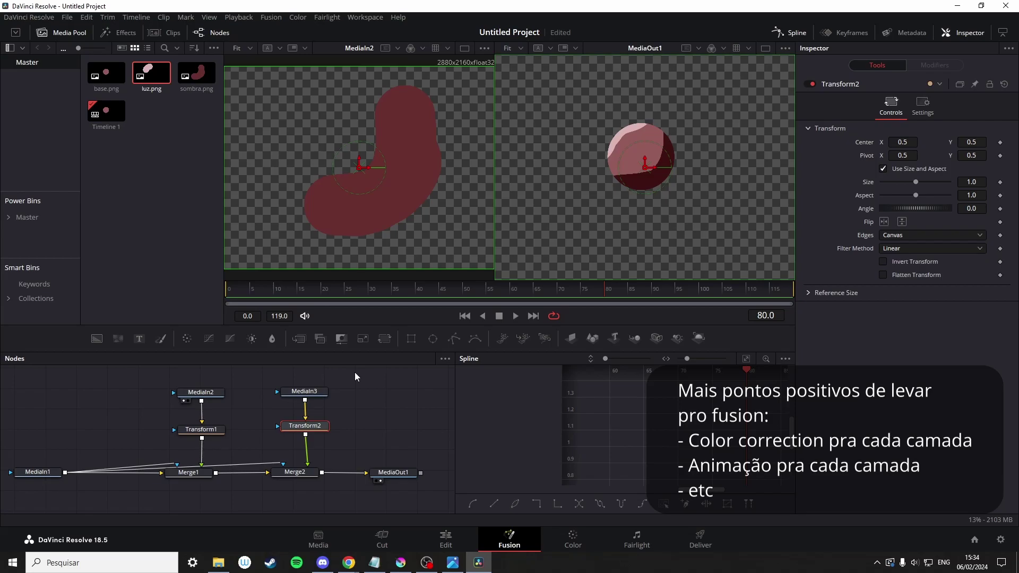
drag(59, 430, 73, 429)
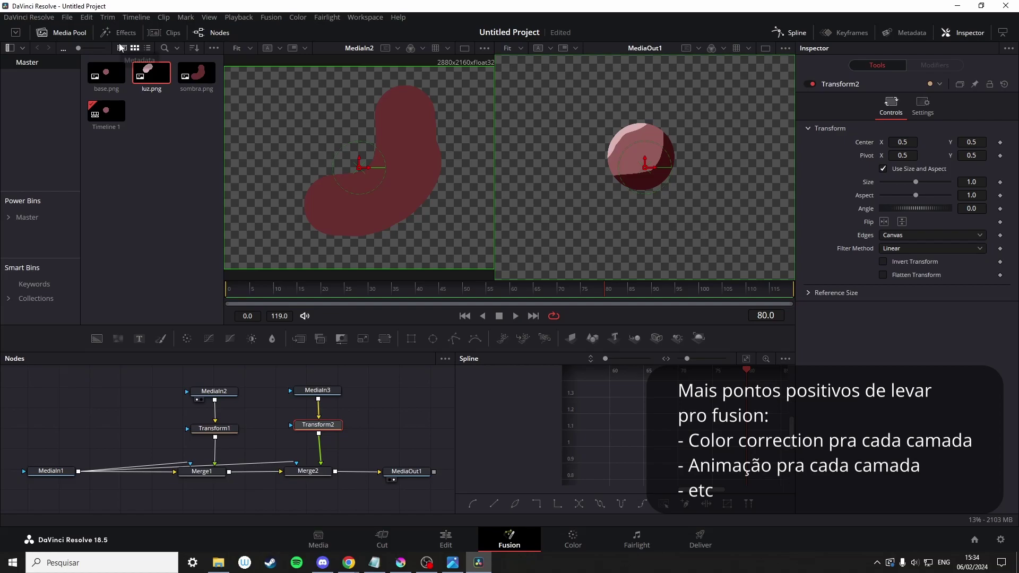
click(218, 432)
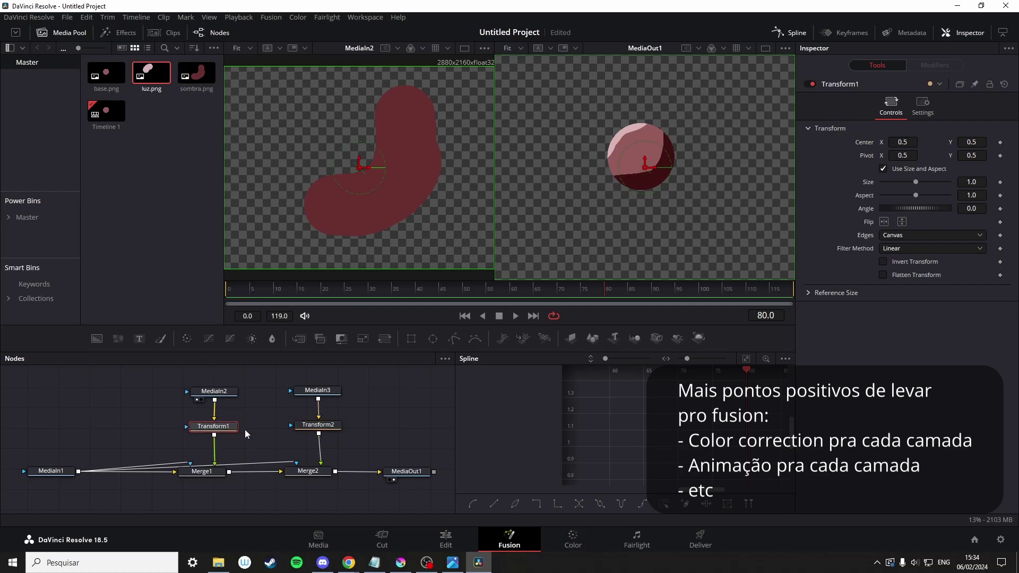
click(325, 432)
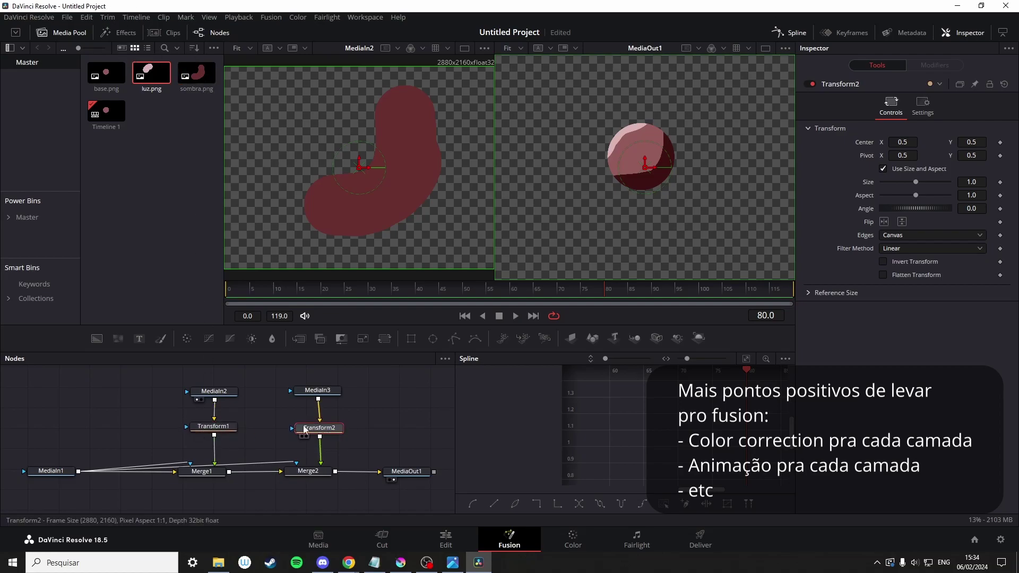
click(227, 396)
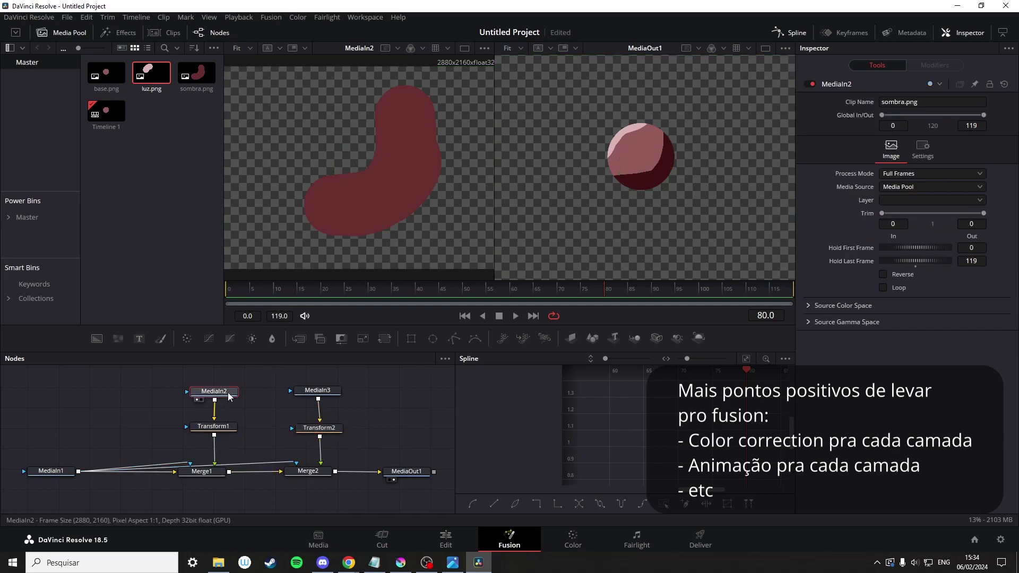
click(314, 473)
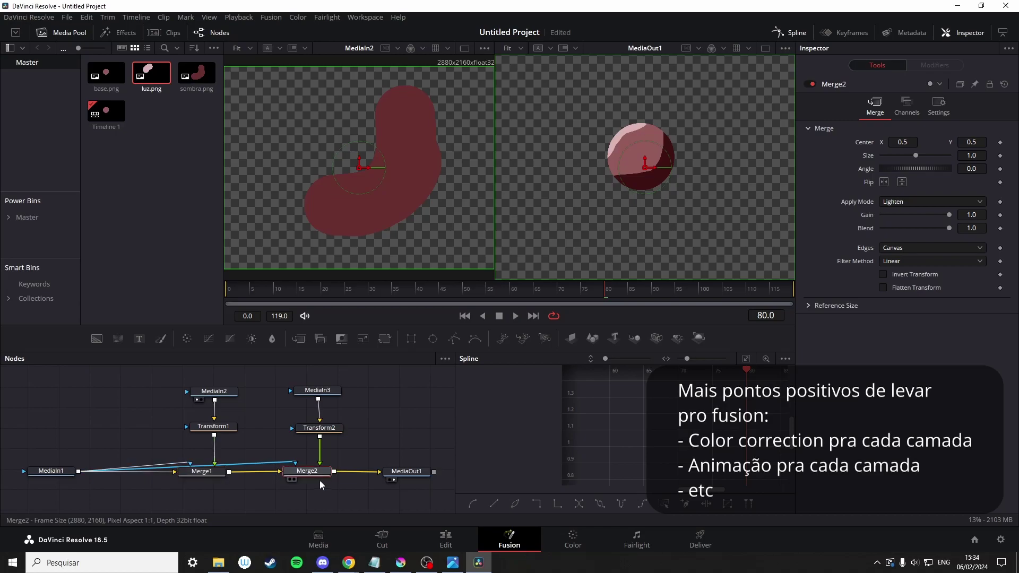
click(254, 428)
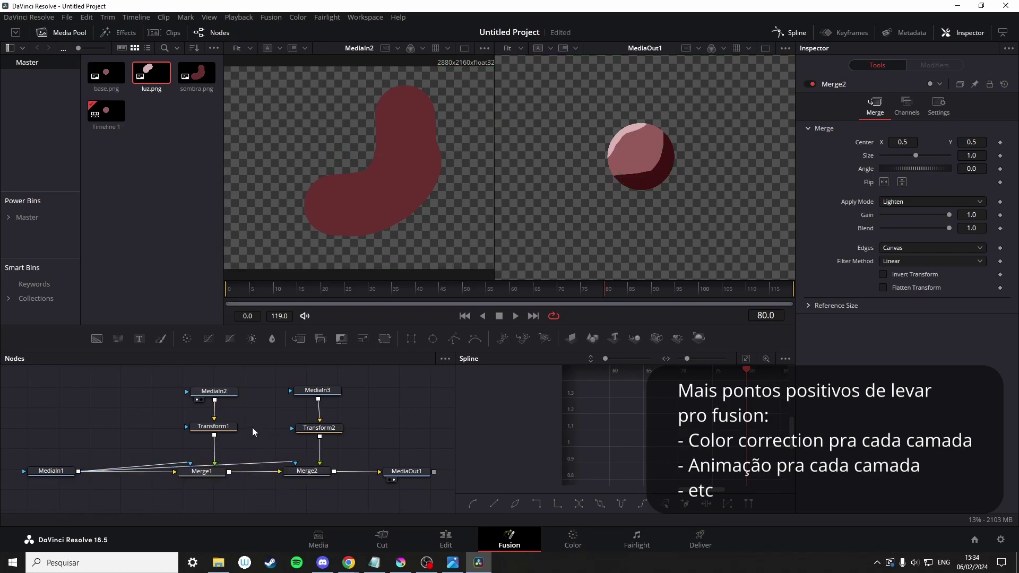
Shift the shadow layer slightly to the left within the circle using Transform1
click(214, 427)
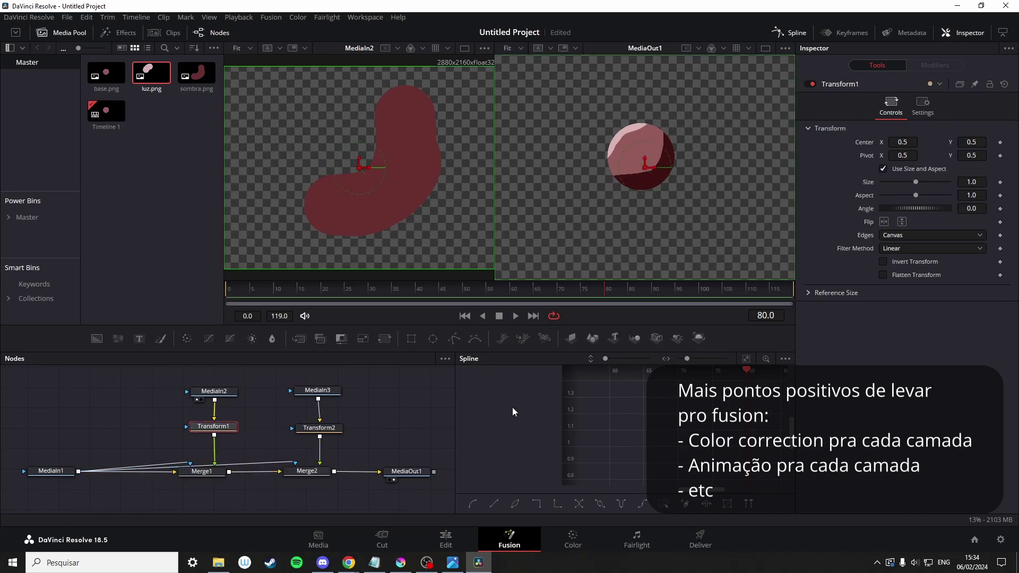
right_click(408, 316)
click(433, 324)
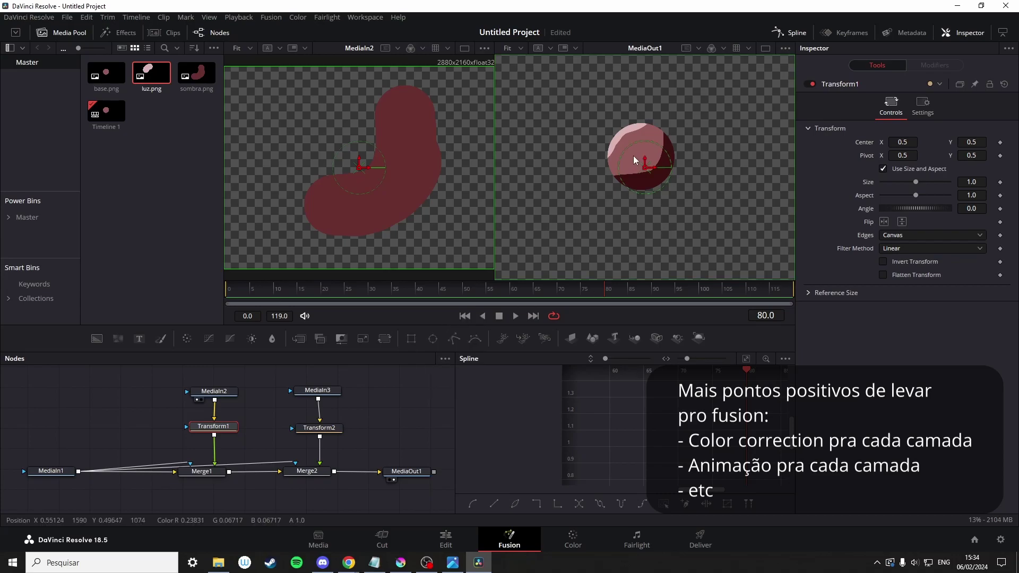
drag(645, 166, 649, 160)
key(ctrl+z)
Shift the highlight layer slightly to the left with Transform2, to a Center X of about 0.496
click(320, 428)
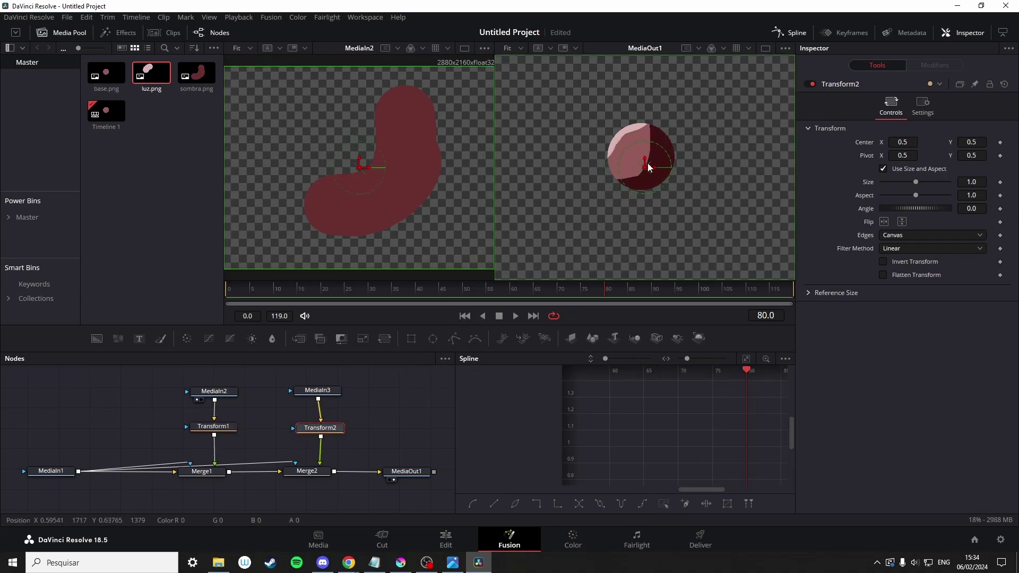
mouse_move(645, 168)
mouse_down()
mouse_move(657, 178)
mouse_move(648, 177)
mouse_up()
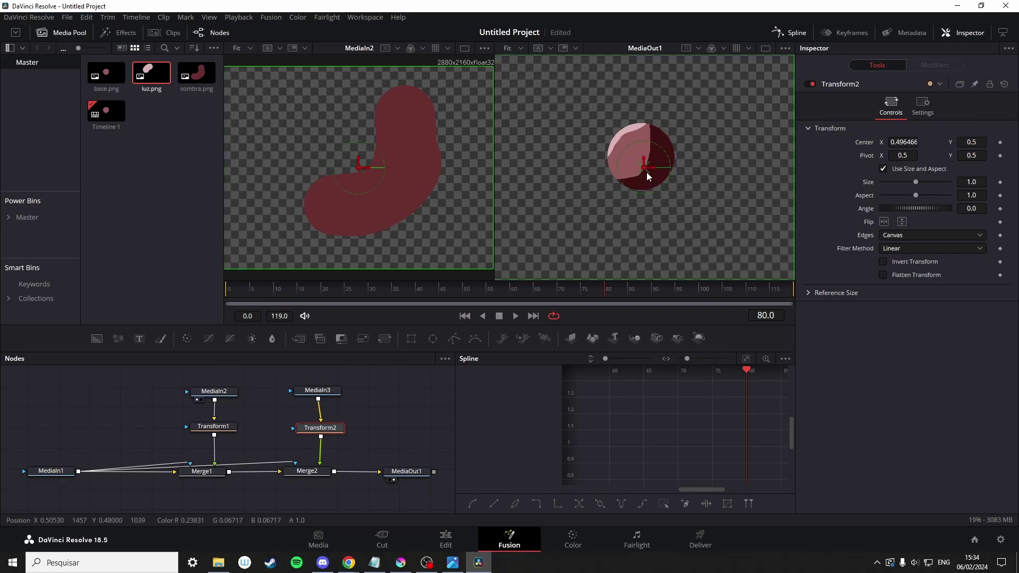